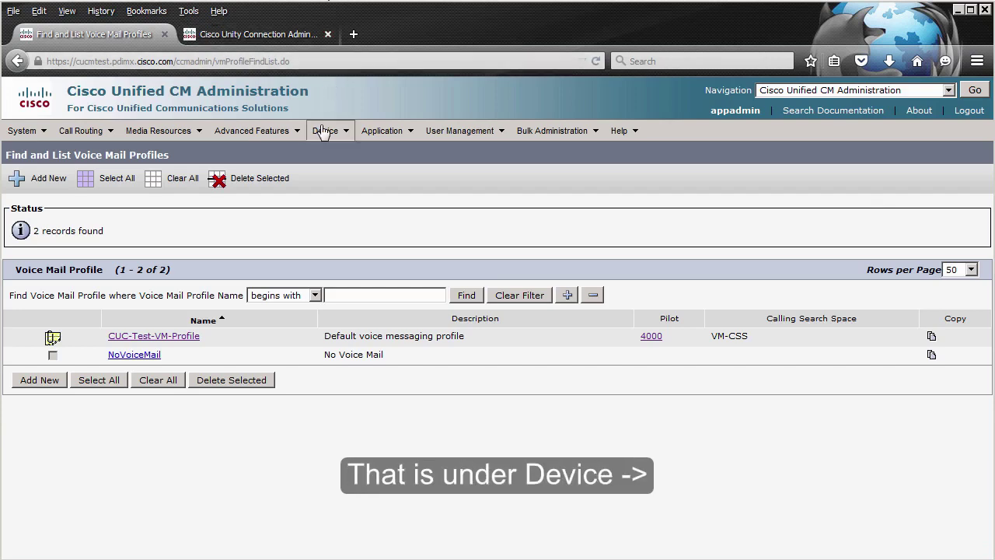
# - Show the Find and List CTI Route Points page from the Device menu
pyautogui.moveTo(326, 131)
pyautogui.click(347, 156)
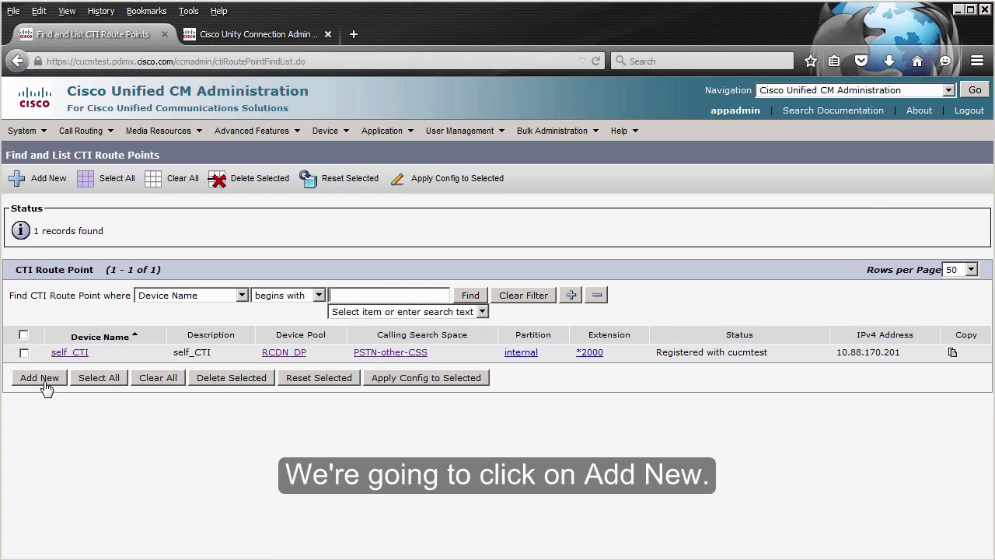
# - Add a new CTI route point named CUC-AA-1 with description CUC-AA-1
pyautogui.click(44, 386)
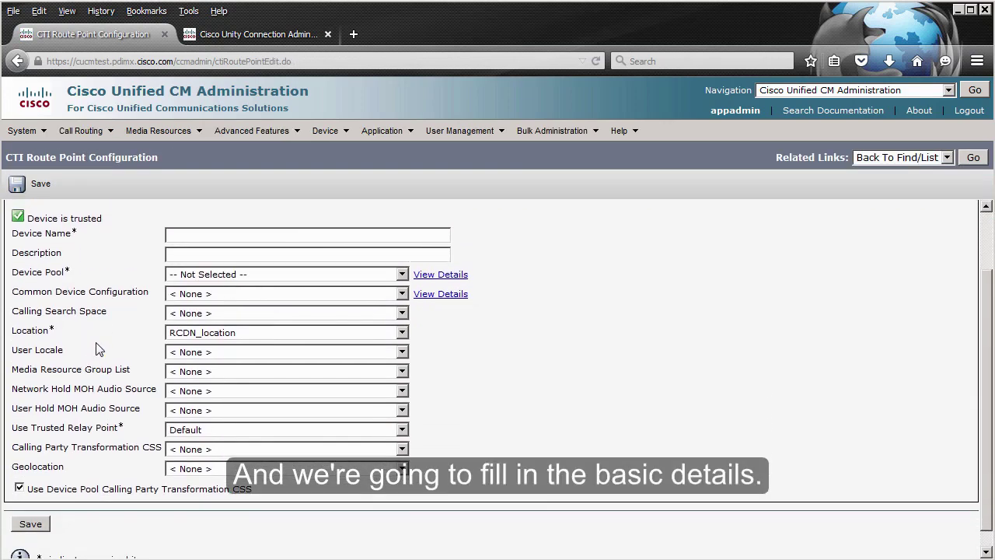
pyautogui.click(189, 234)
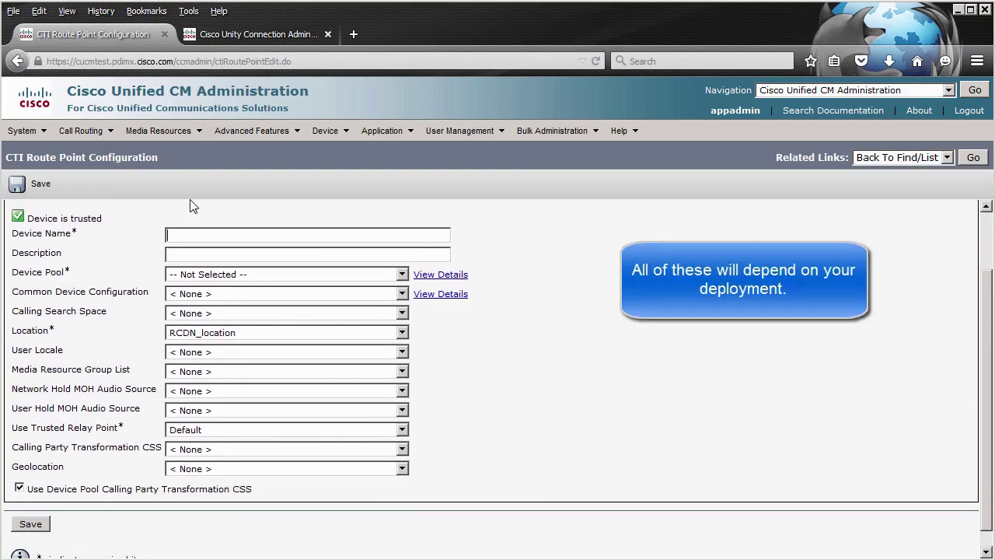
pyautogui.write('CUC-A')
pyautogui.press('Down')
pyautogui.press('Tab')
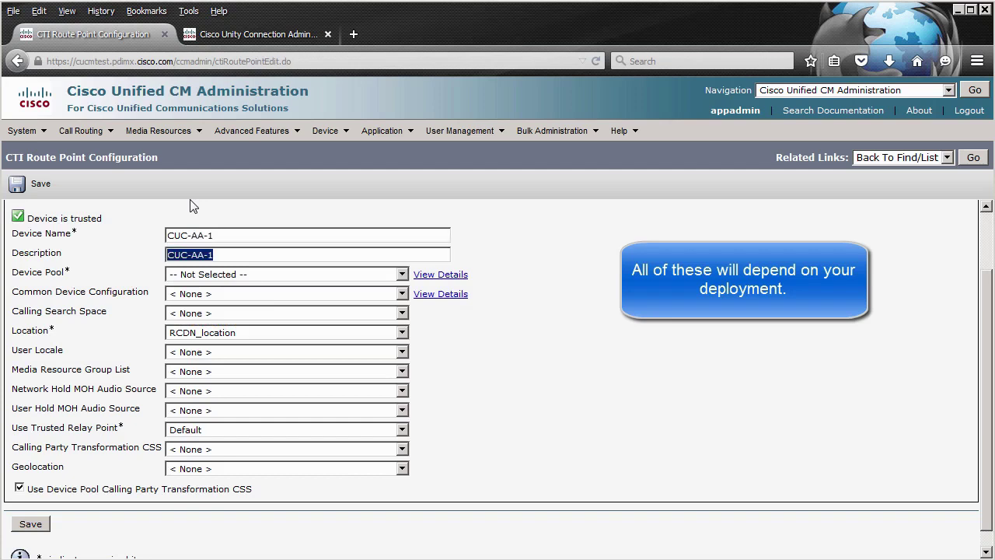
# - Assign RCDN_DP device pool, RCDN_CDC, Internal-CSS and RCDN_MRGL, then save the route point
pyautogui.click(188, 274)
pyautogui.click(190, 300)
pyautogui.click(191, 294)
pyautogui.click(195, 317)
pyautogui.click(198, 313)
pyautogui.click(222, 351)
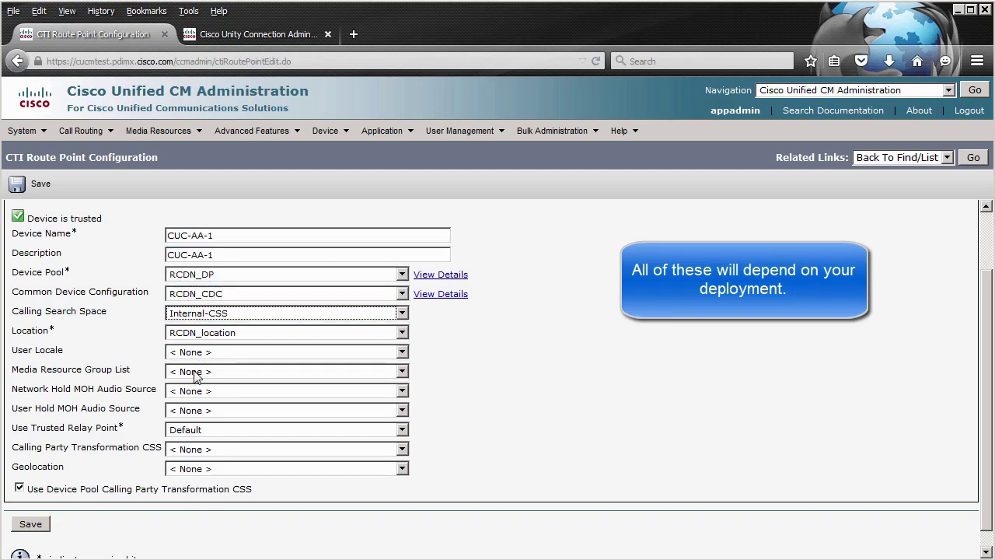
pyautogui.click(198, 371)
pyautogui.click(205, 397)
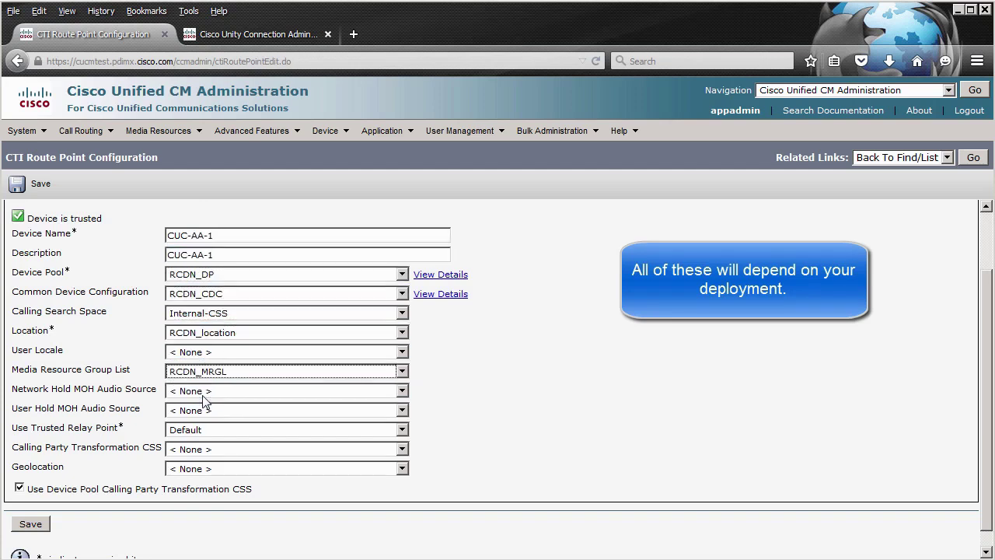
pyautogui.click(44, 527)
pyautogui.scroll(-4, 86, 369)
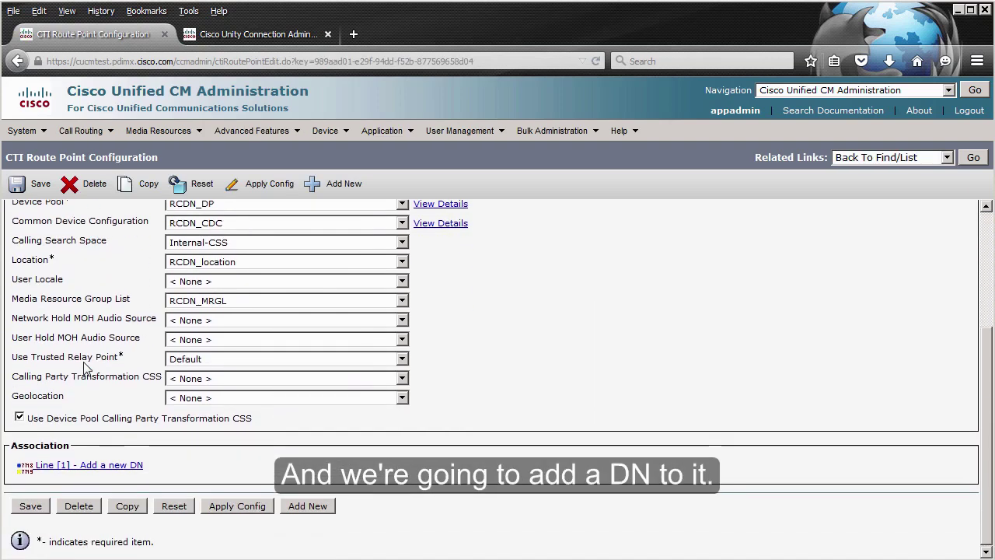
pyautogui.click(115, 465)
# - Set directory number 4100 in partition internal, description CUC-AA-1, alerting names CUC AA 1
pyautogui.write('4')
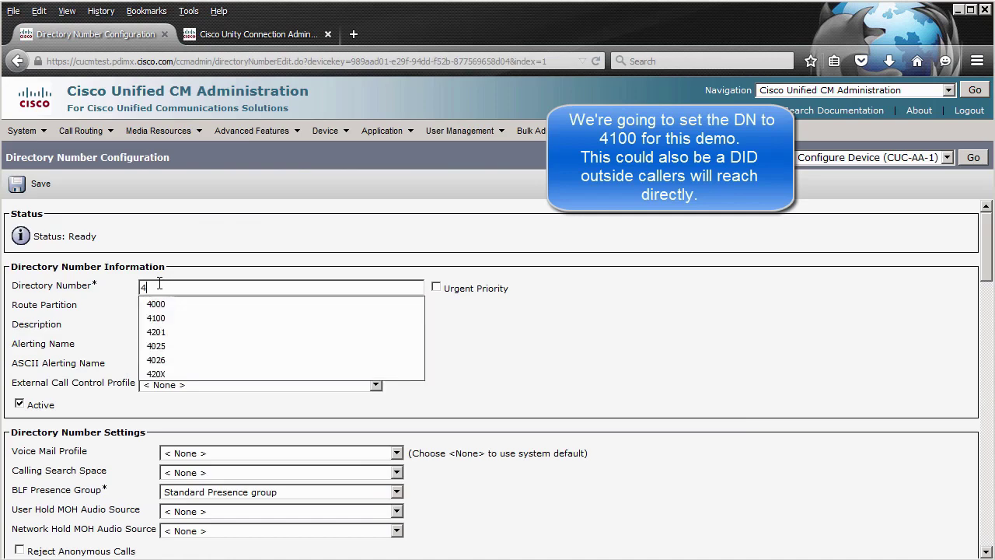
pyautogui.click(155, 318)
pyautogui.click(185, 307)
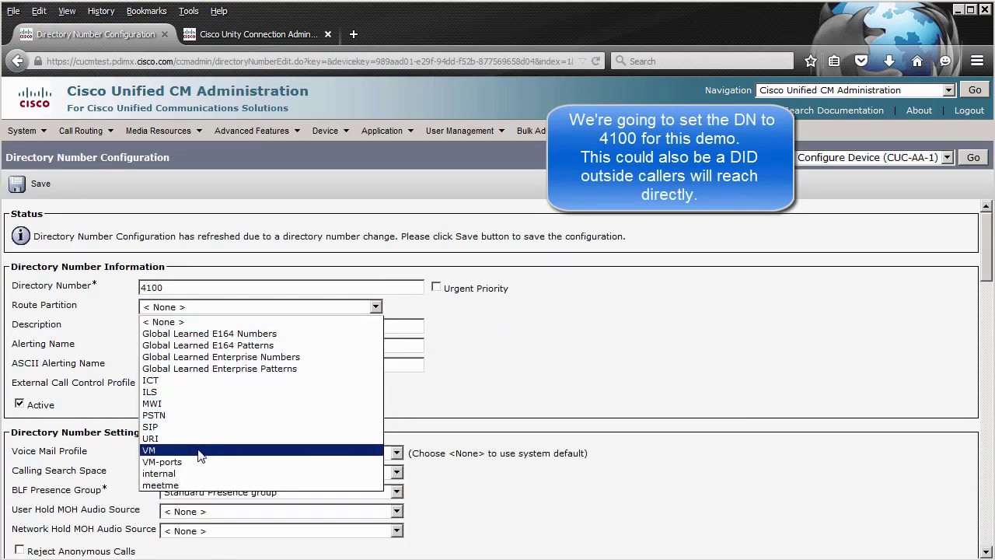
pyautogui.click(160, 472)
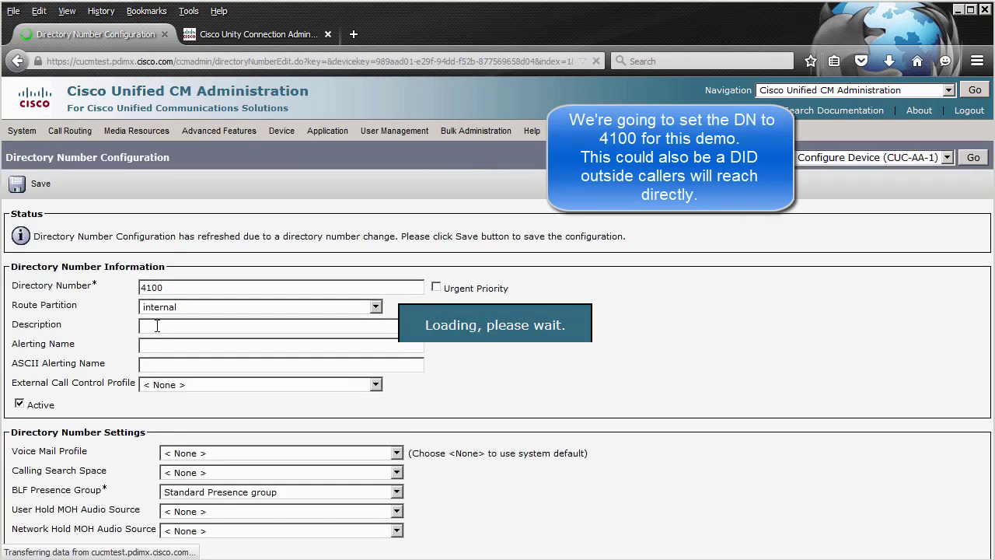
pyautogui.click(157, 326)
pyautogui.write('CUC')
pyautogui.press('Down')
pyautogui.press('Tab')
pyautogui.write('C')
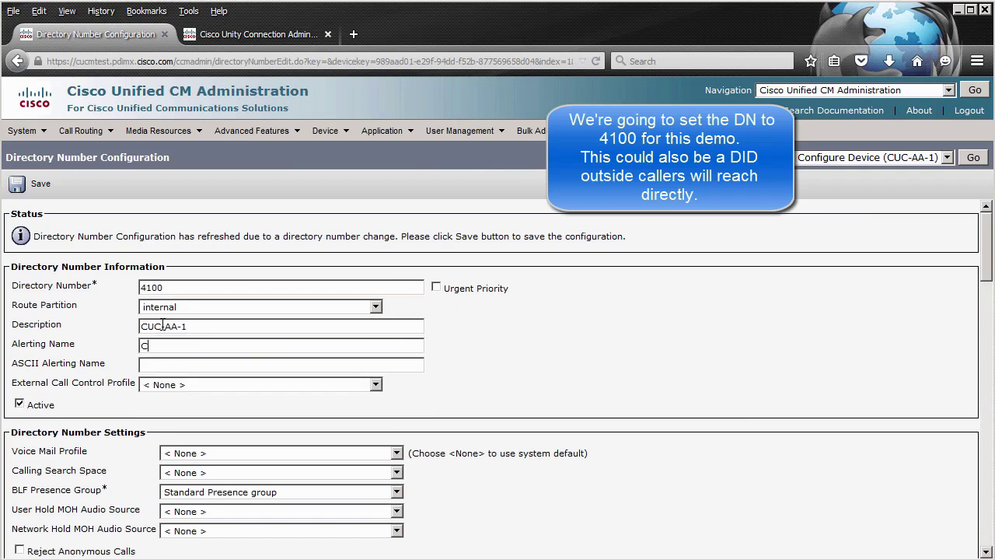
pyautogui.write('UC AA 1')
pyautogui.press('Tab')
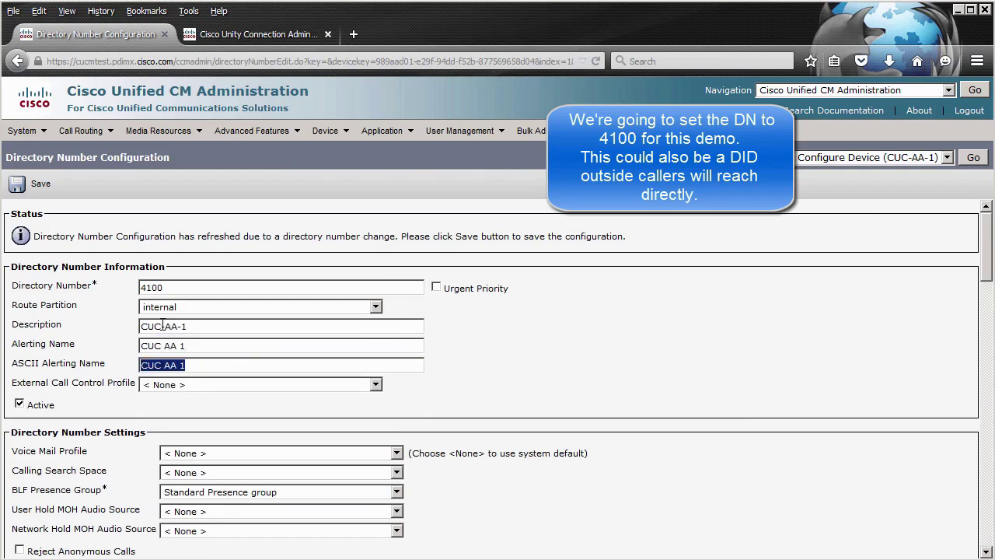
# - Use CUC-Test-VM-Profile and Internal-CSS, and forward all calls to voicemail
pyautogui.click(345, 453)
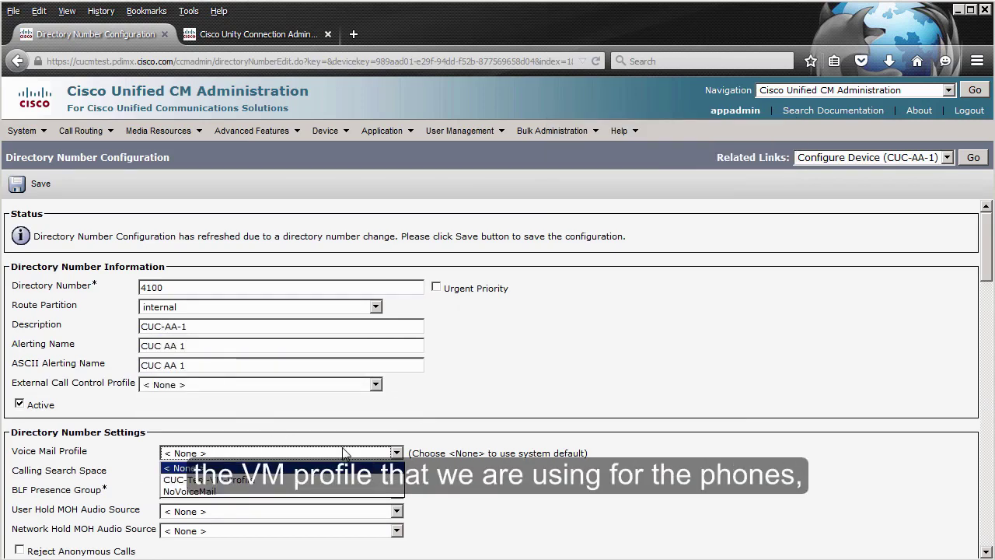
pyautogui.click(246, 483)
pyautogui.click(198, 473)
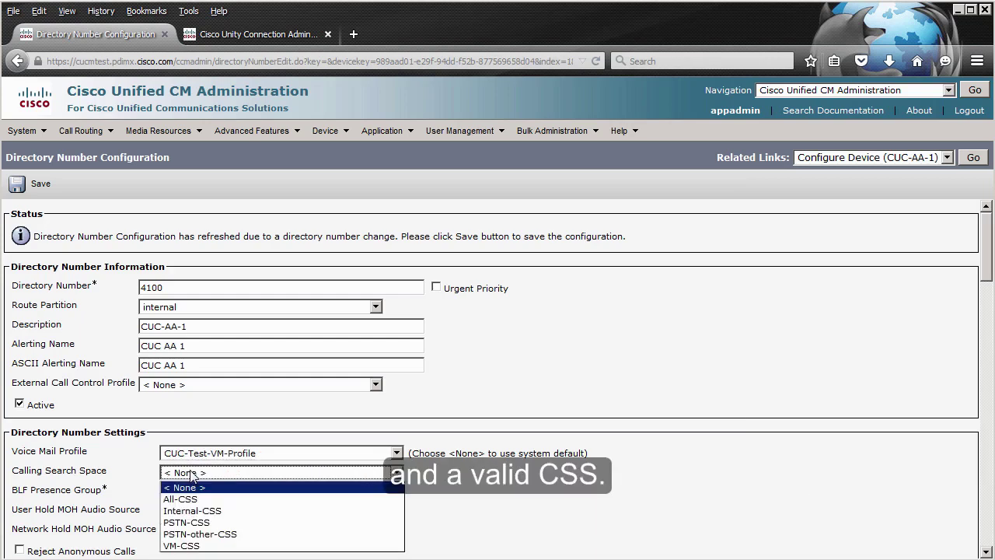
pyautogui.click(246, 511)
pyautogui.scroll(-5, 254, 327)
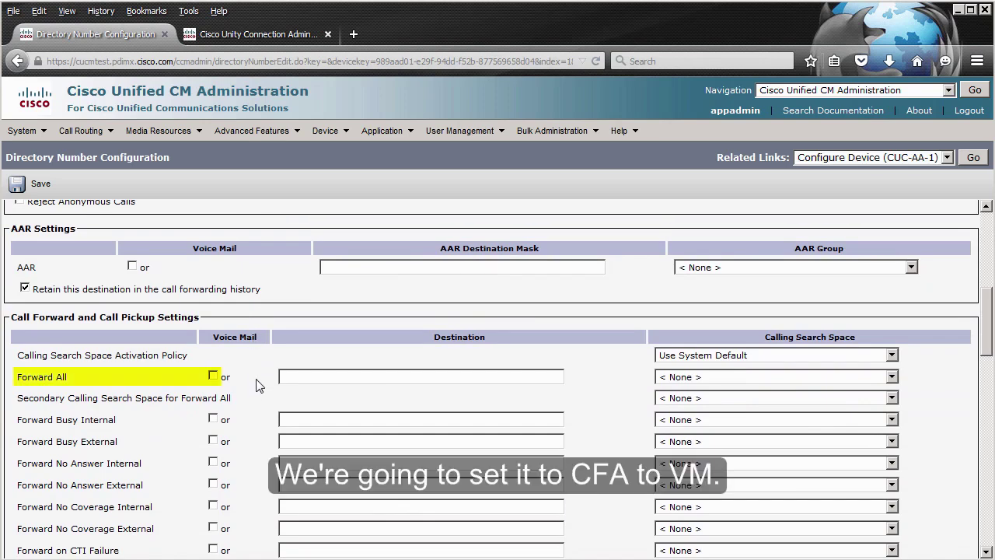
pyautogui.click(213, 377)
# - Set the caller ID display and ASCII display to CUC AA 1 and save the number
pyautogui.scroll(-15, 244, 389)
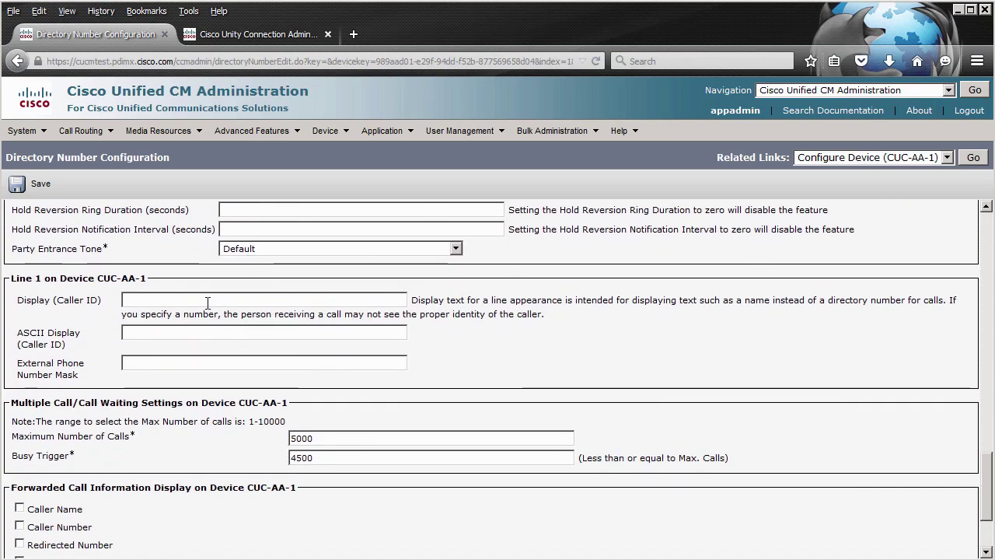
pyautogui.click(208, 303)
pyautogui.write('CUC AA 1')
pyautogui.press('Tab')
pyautogui.scroll(-3, 201, 412)
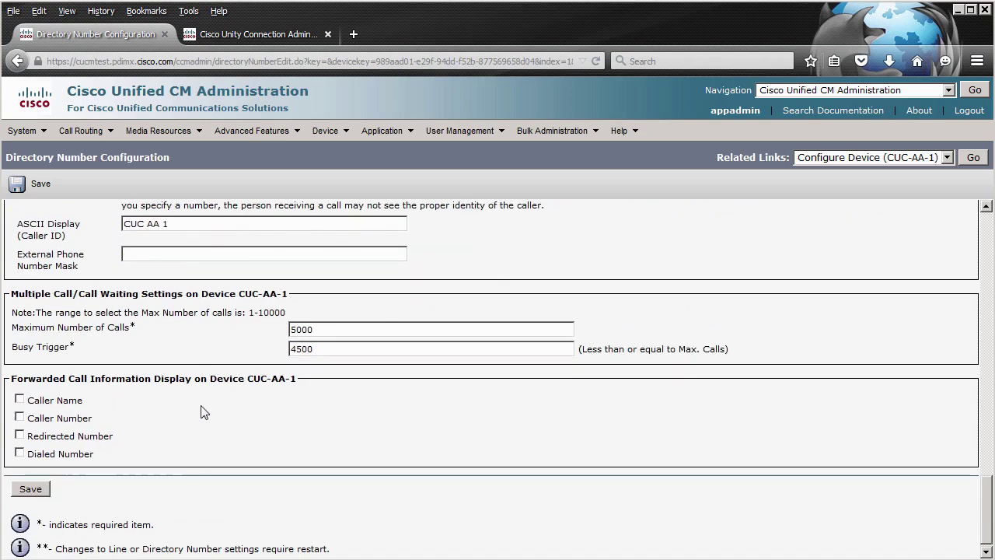
pyautogui.click(31, 482)
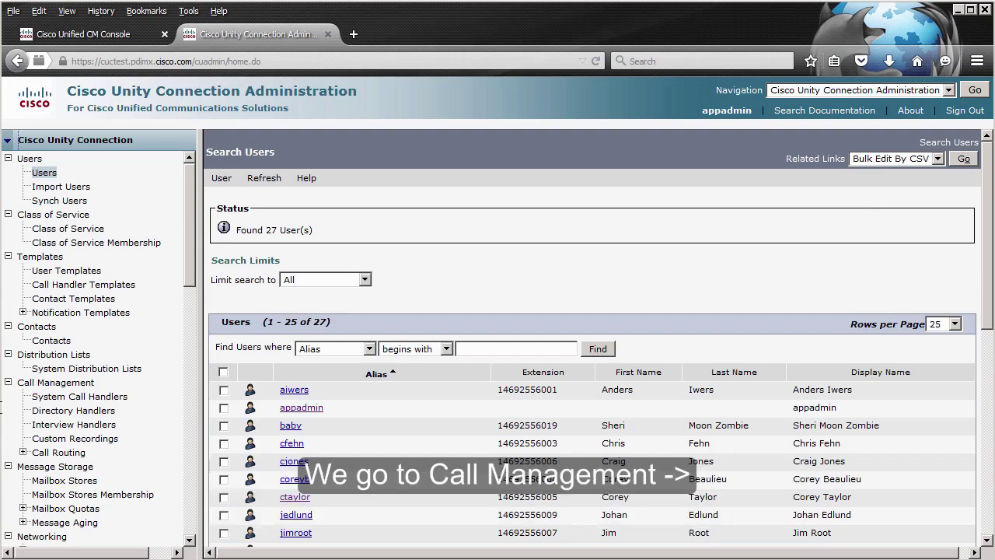
# - Add system call handler AA-1 with extension 4100 and save it
pyautogui.click(87, 398)
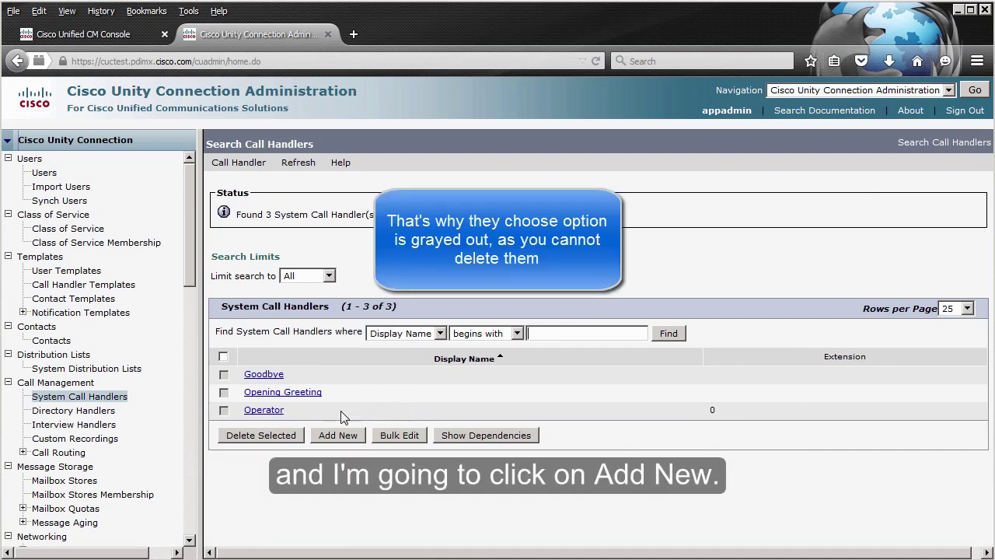
pyautogui.click(335, 436)
pyautogui.click(329, 234)
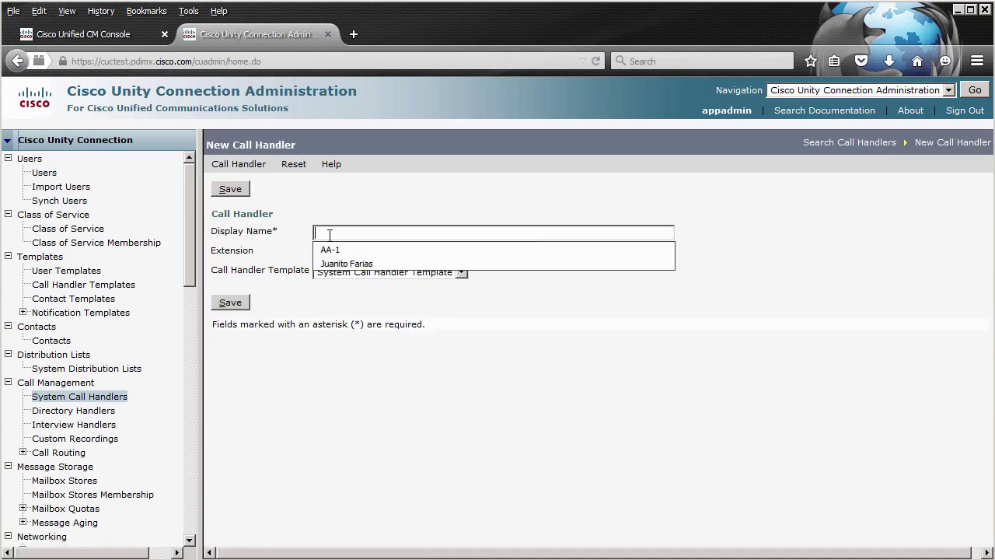
pyautogui.click(329, 250)
pyautogui.click(328, 251)
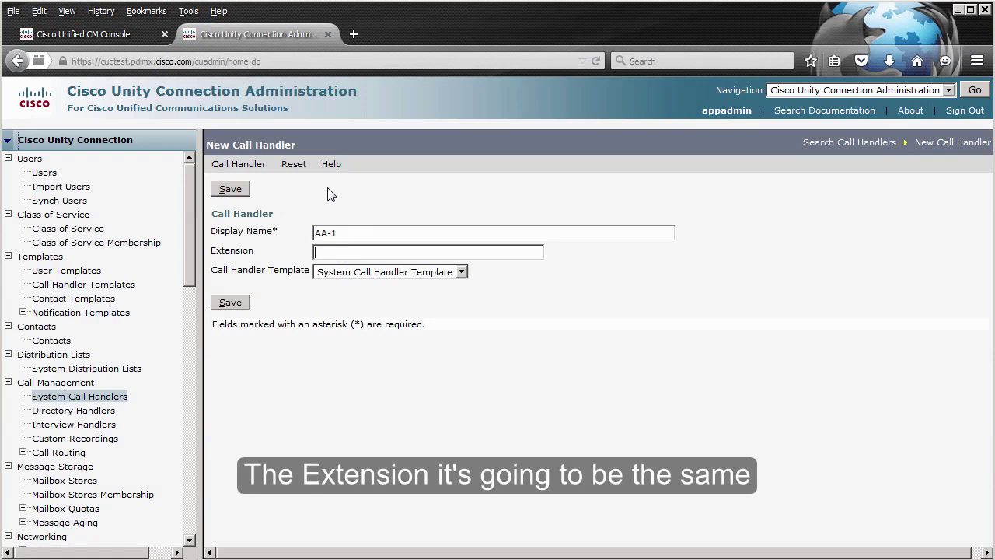
pyautogui.write('4100')
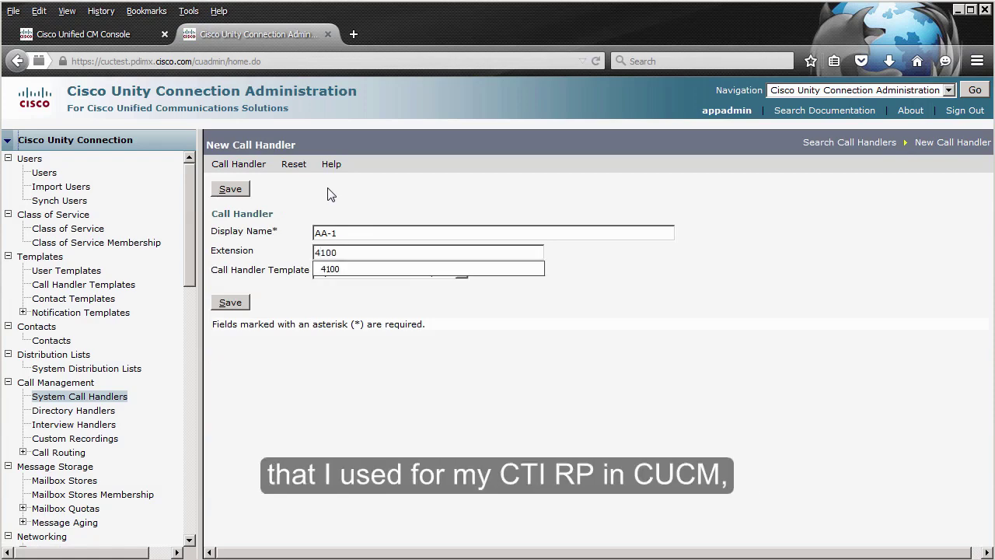
pyautogui.click(293, 208)
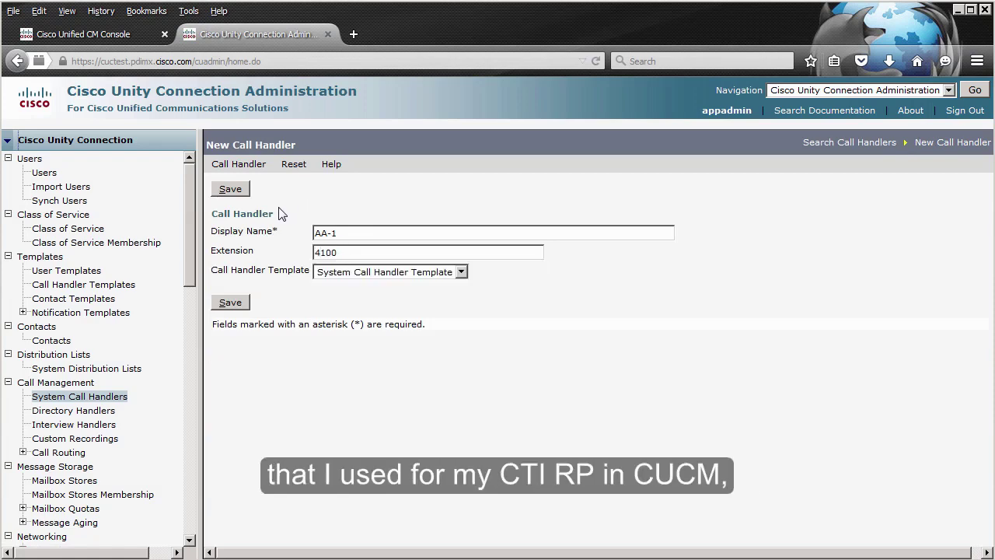
pyautogui.click(238, 192)
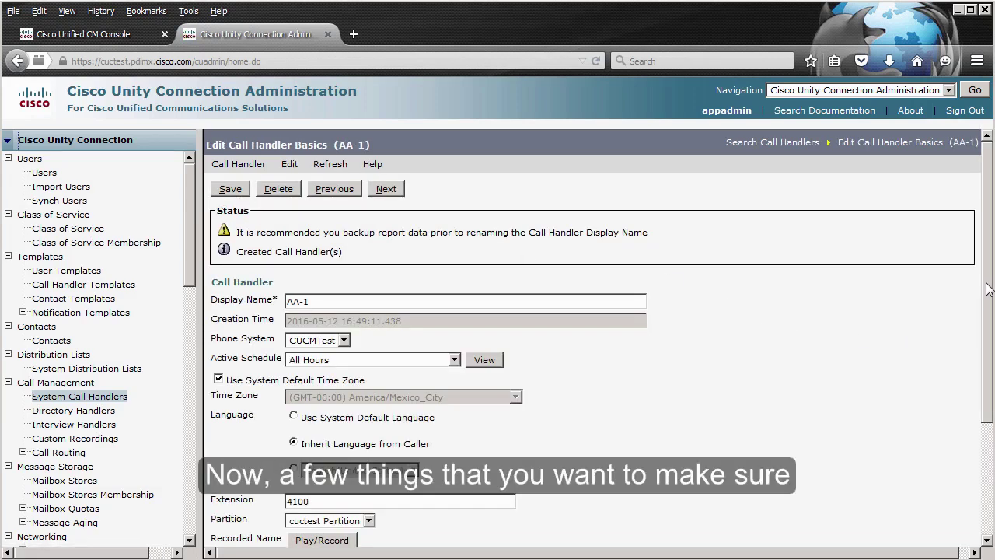
pyautogui.scroll(-4, 981, 288)
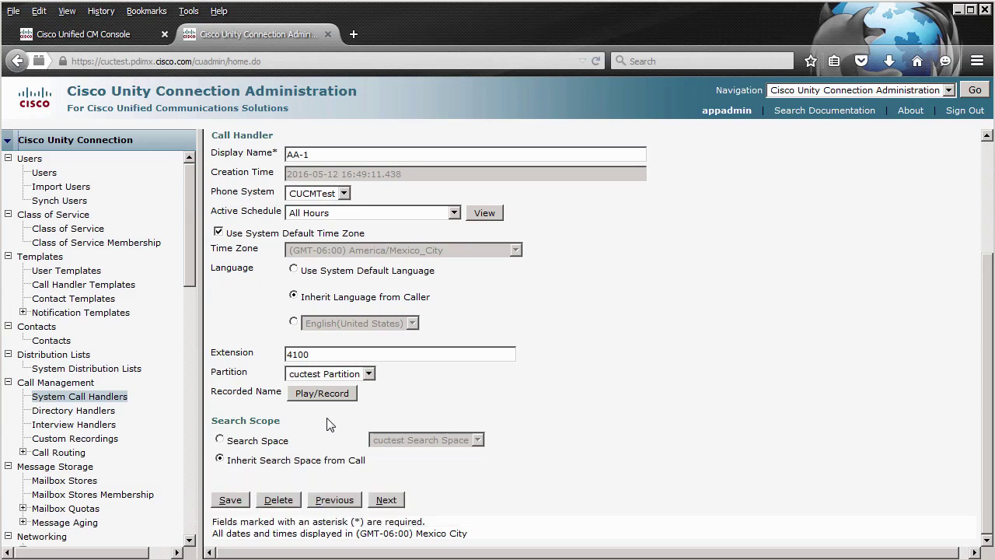
# - Open the Edit menu listing AA-1's configuration pages
pyautogui.scroll(4, 326, 424)
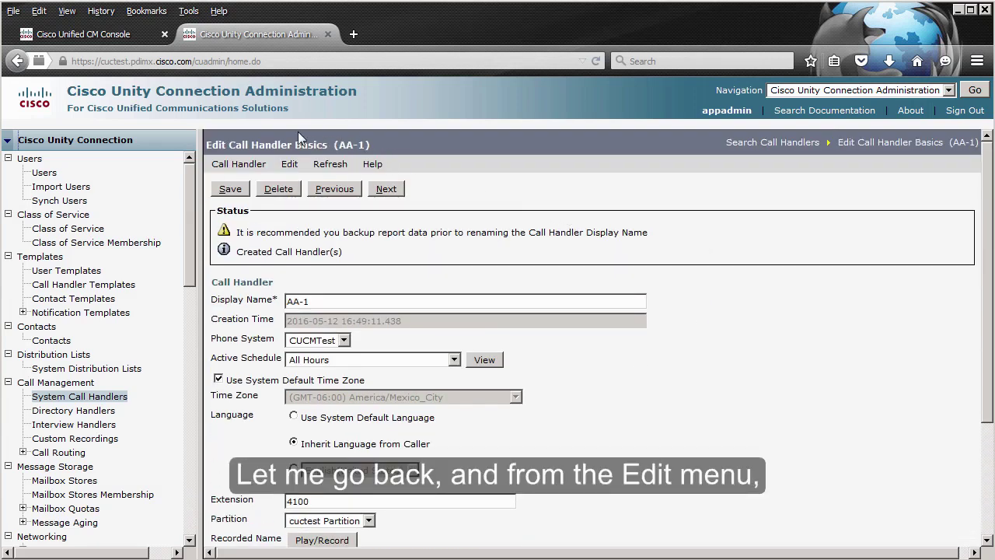
pyautogui.click(290, 166)
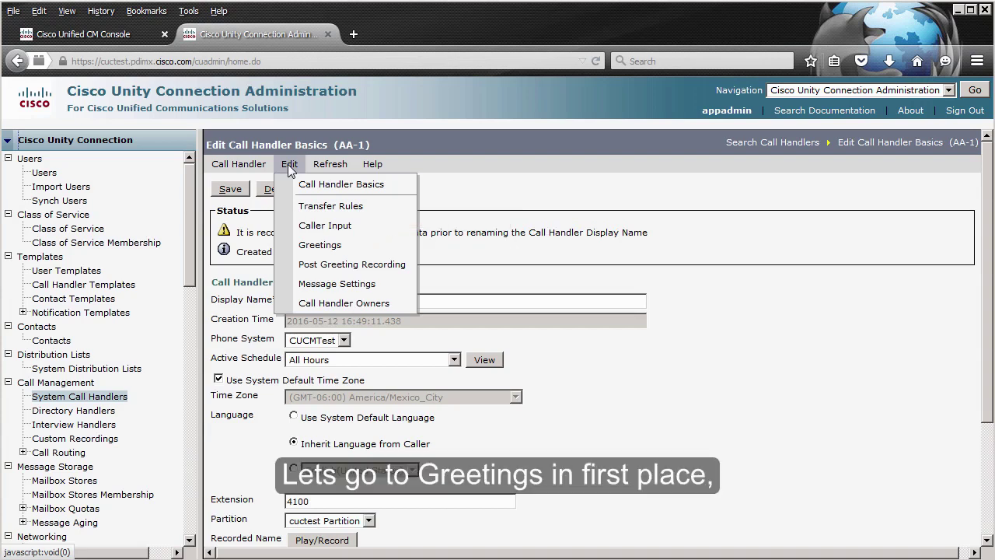
# - Go to AA-1's Greetings page
pyautogui.click(340, 251)
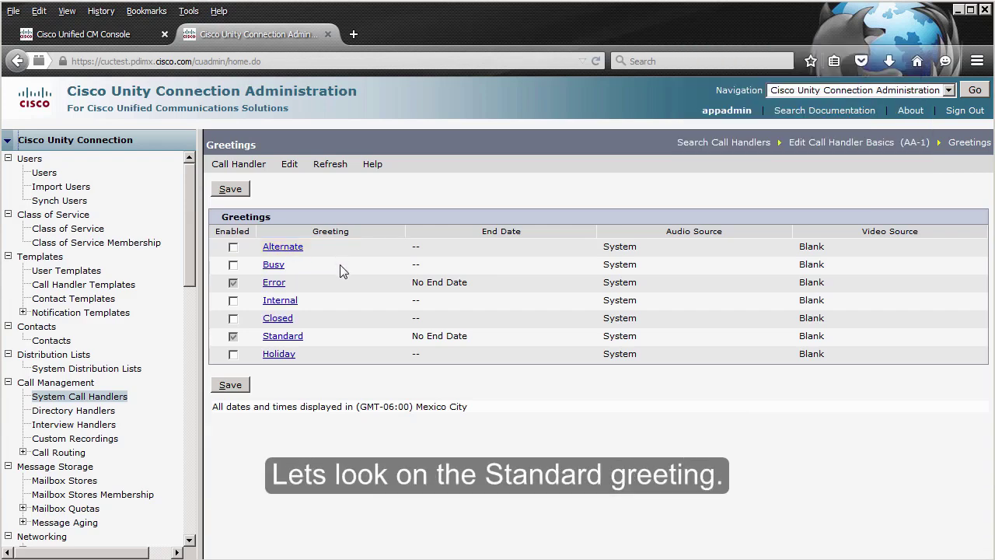
# - Open the Standard greeting and bring its Recordings section into view
pyautogui.click(300, 338)
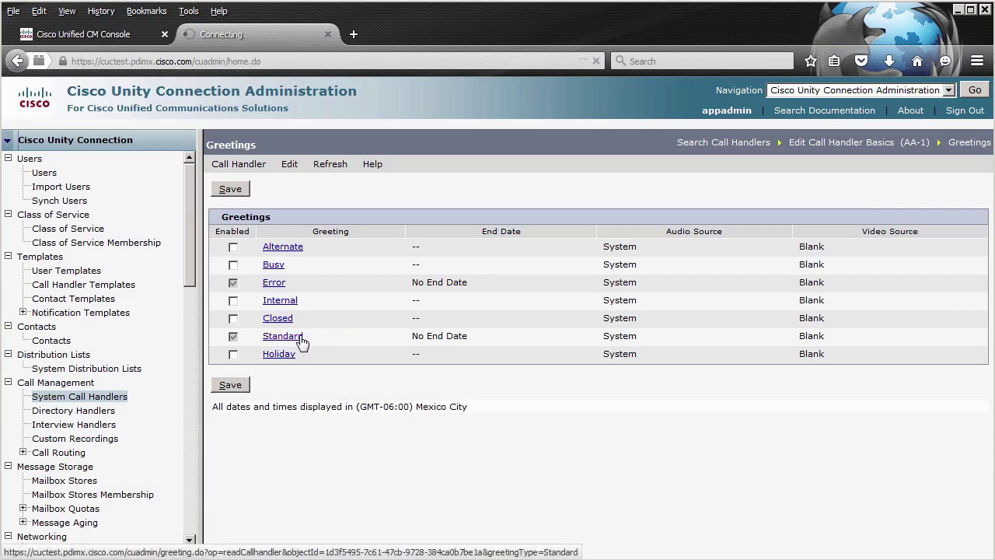
pyautogui.moveTo(992, 256); pyautogui.dragTo(990, 336)
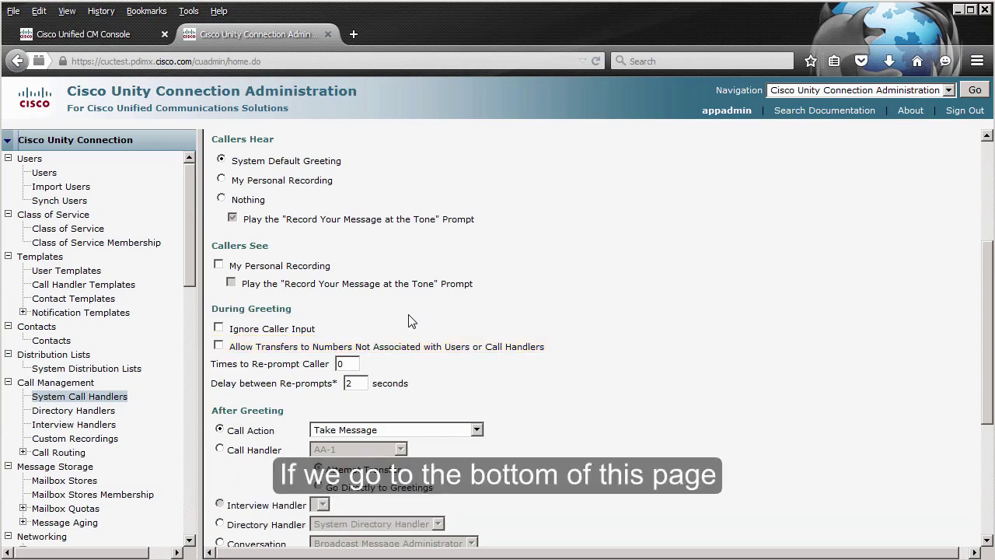
pyautogui.scroll(-5, 411, 321)
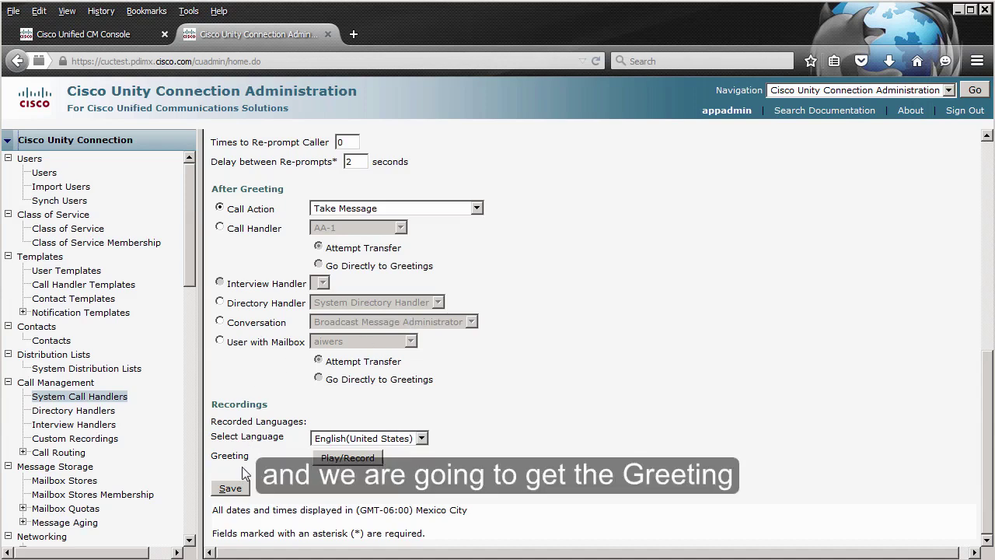
# - Load the greeting recorder and set both Record and Playback to Use Computer
pyautogui.click(357, 461)
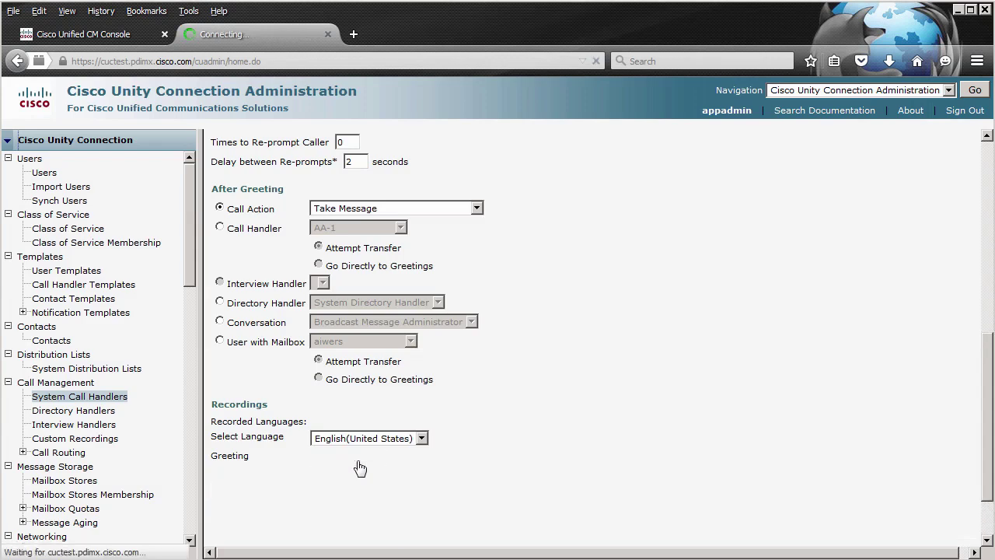
pyautogui.click(404, 222)
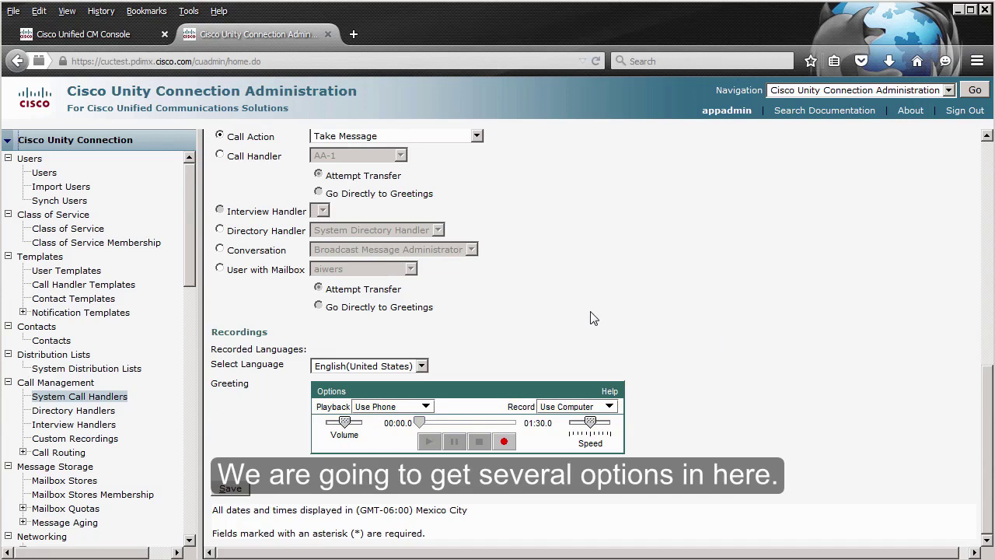
pyautogui.click(562, 412)
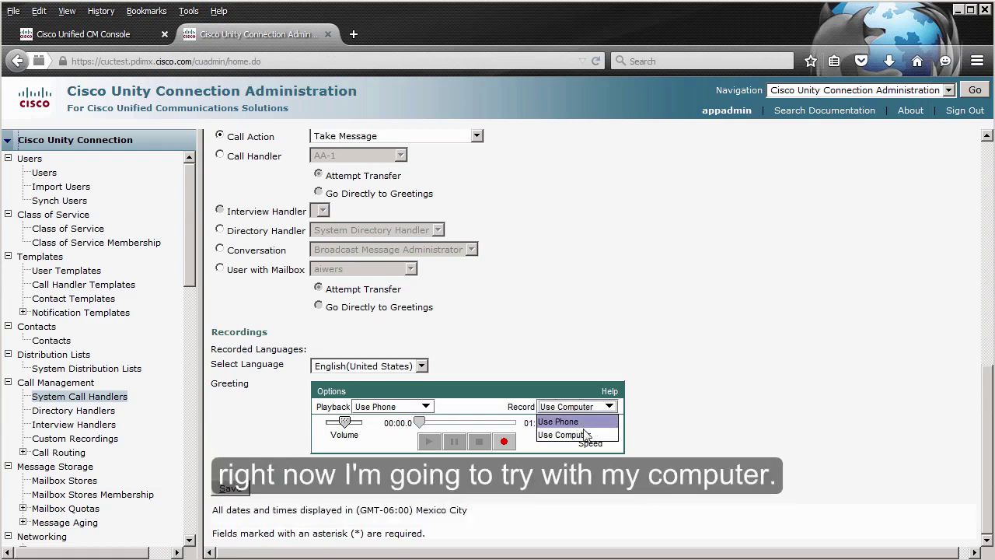
pyautogui.click(573, 435)
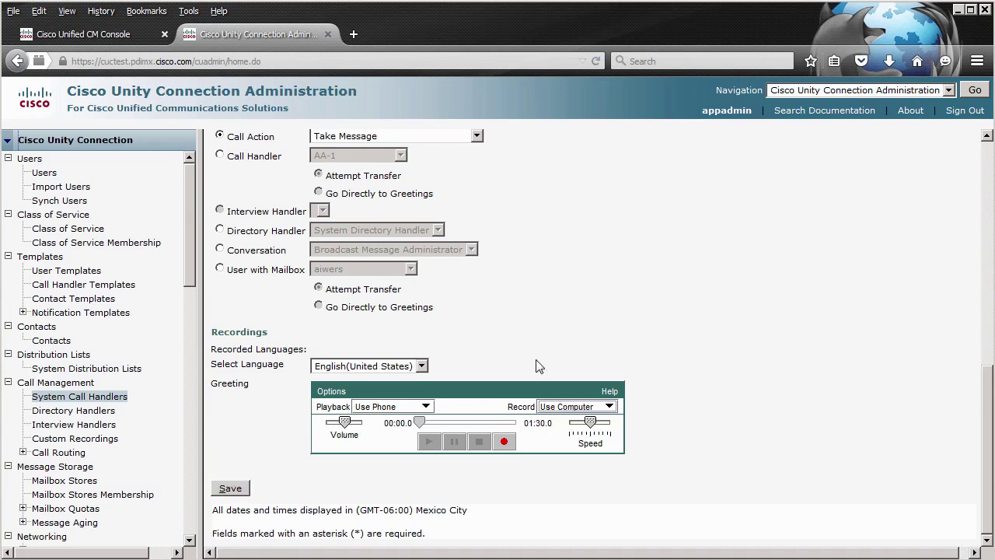
pyautogui.click(426, 409)
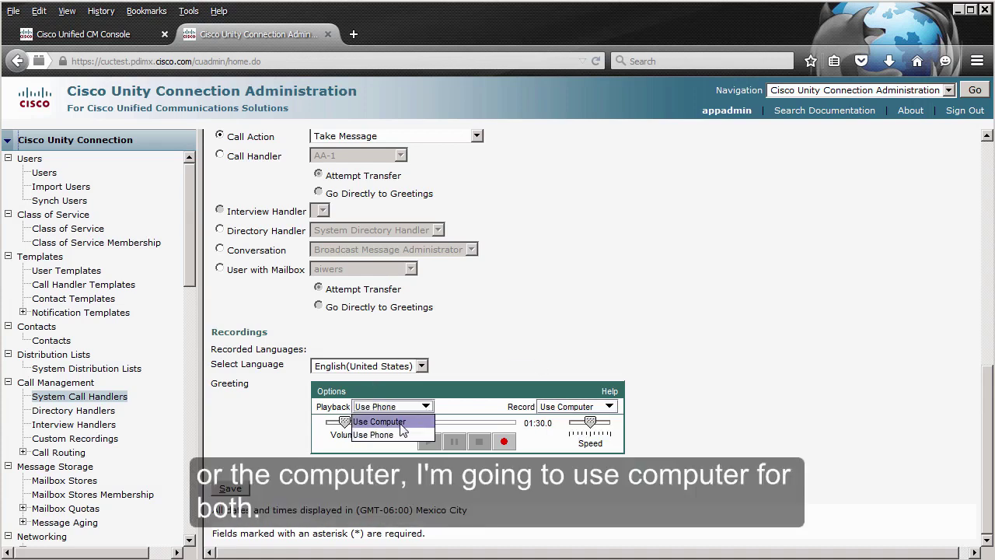
pyautogui.click(399, 424)
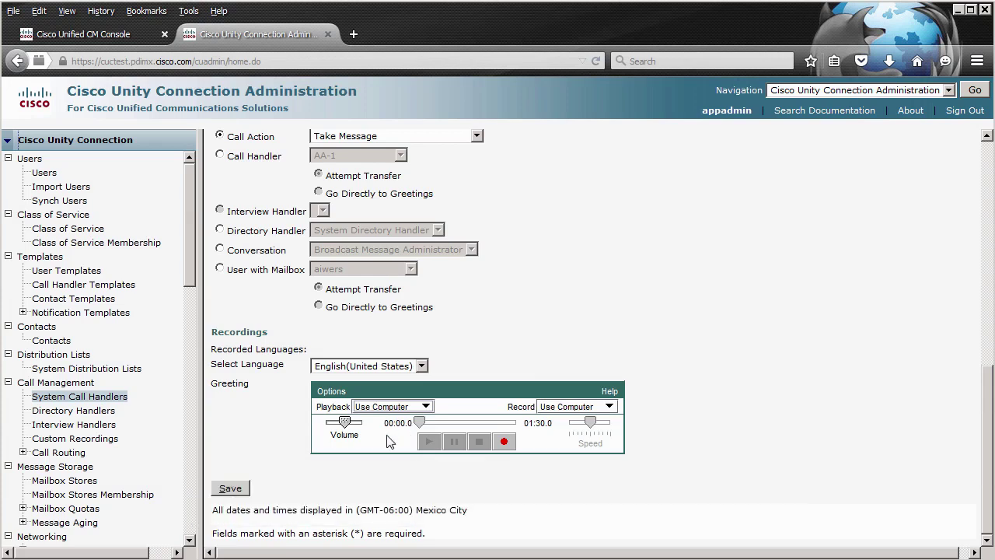
pyautogui.click(332, 392)
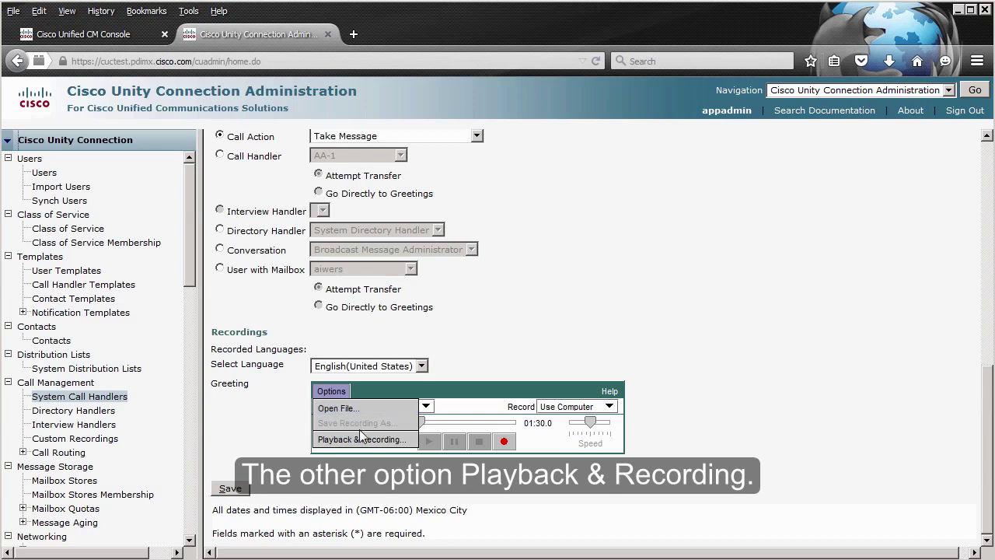
pyautogui.click(361, 439)
pyautogui.moveTo(201, 221); pyautogui.dragTo(433, 122)
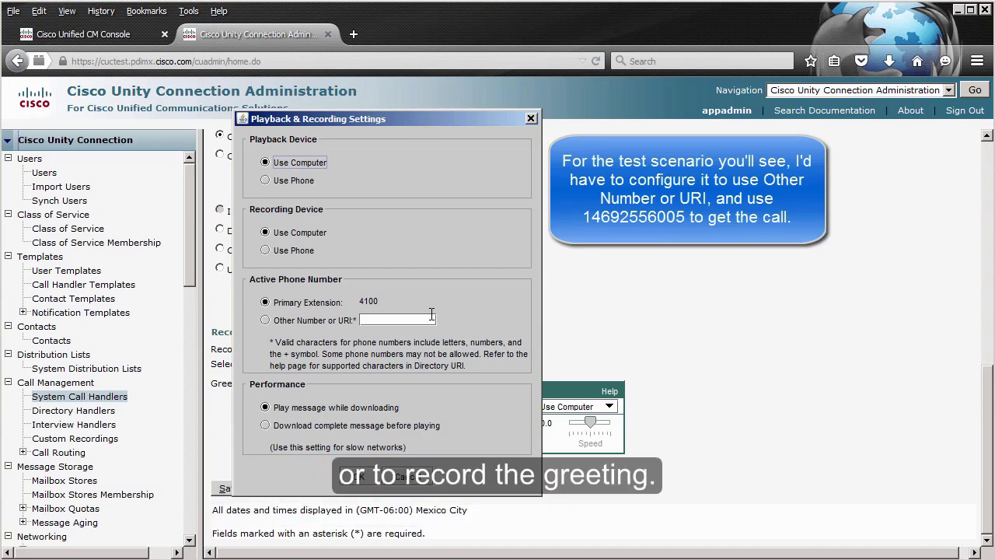
pyautogui.click(359, 477)
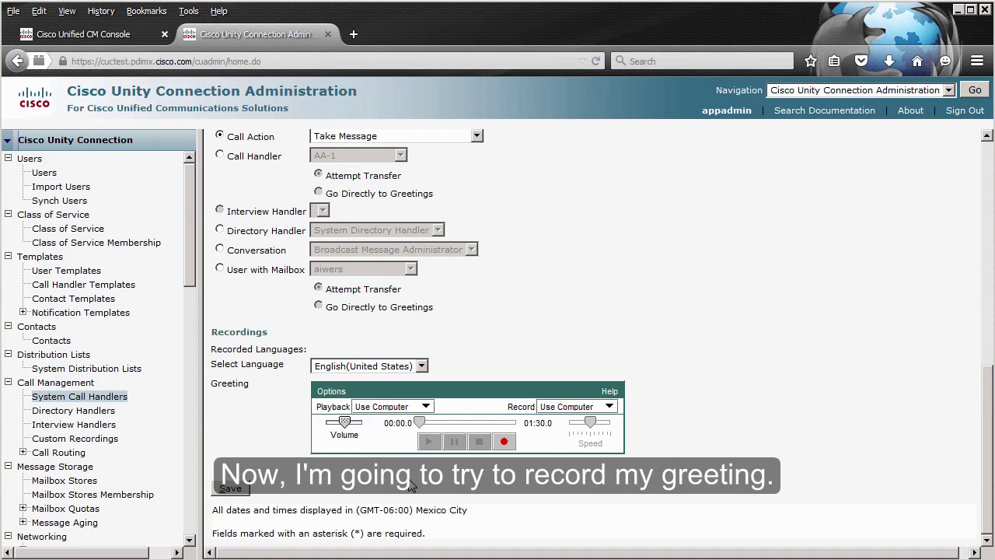
# - Record a 12.8-second Standard greeting, play it back, and save it
pyautogui.click(504, 440)
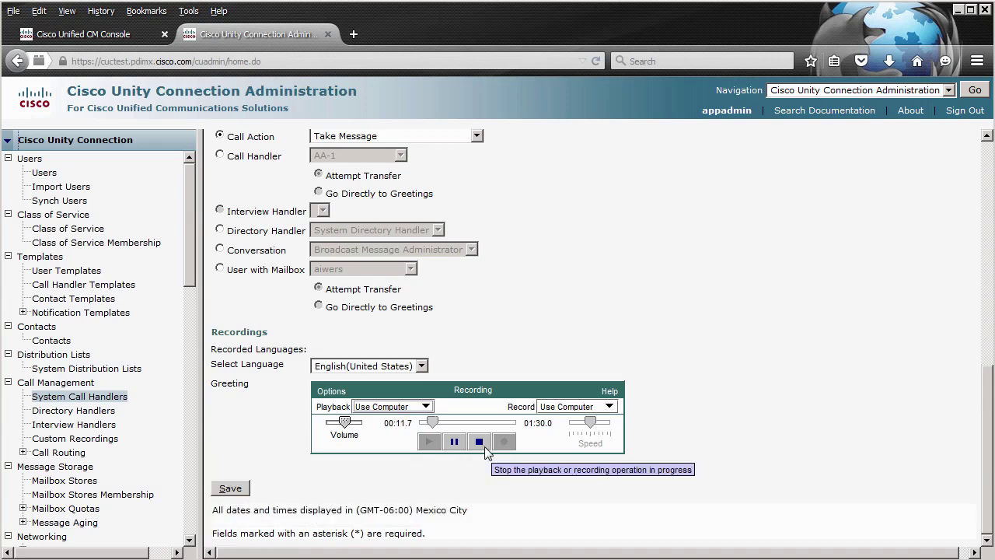
pyautogui.click(479, 441)
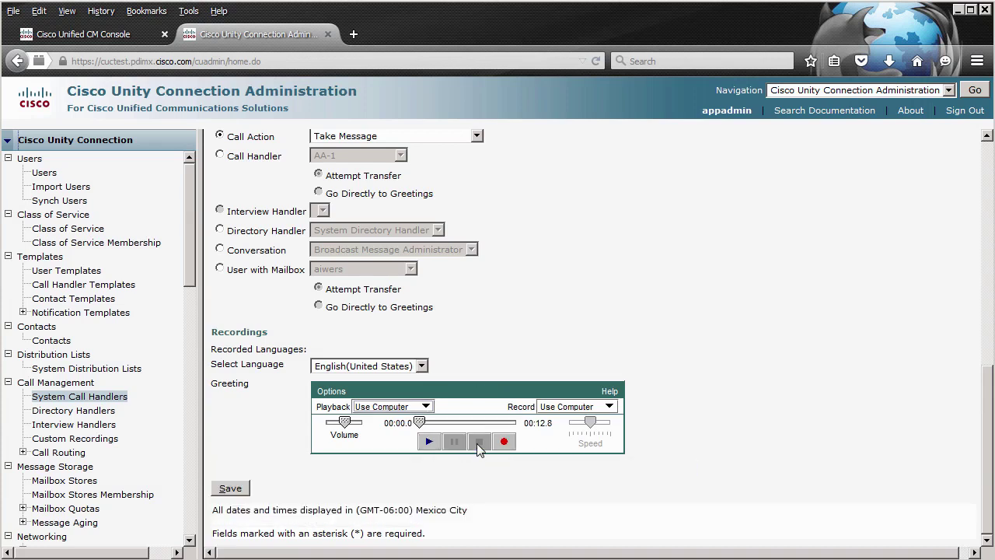
pyautogui.click(427, 442)
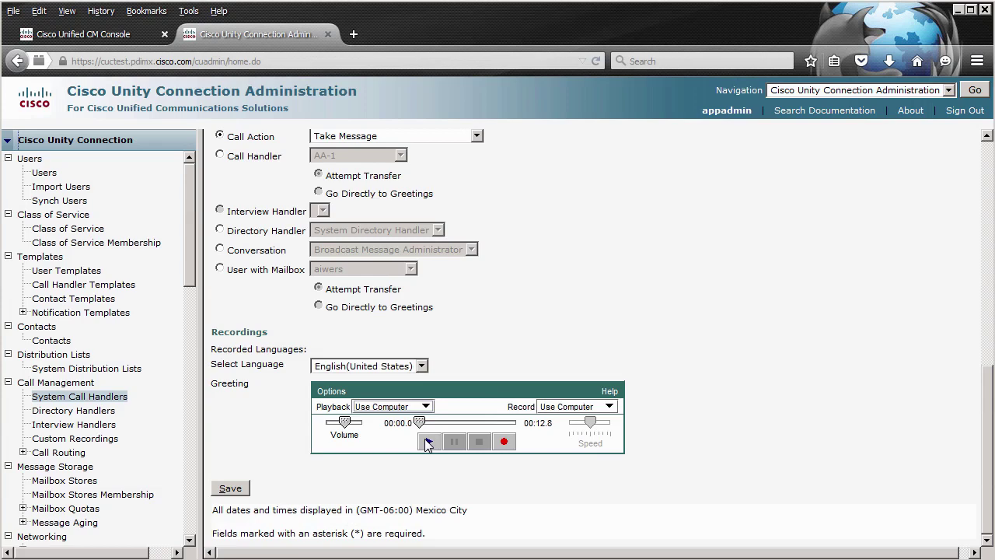
pyautogui.click(230, 490)
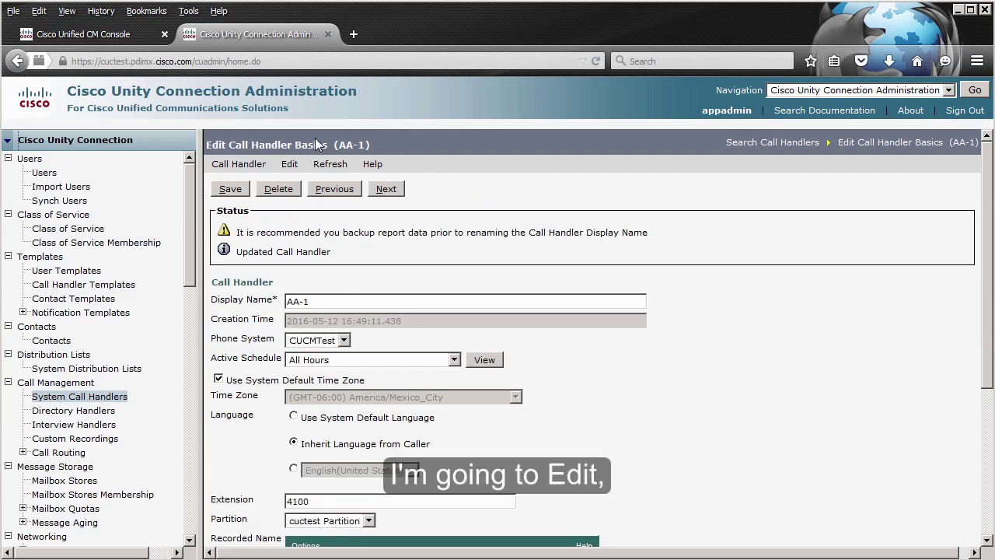
# - Route AA-1's caller key 1 to a chosen user's mailbox, save, and return to handlers
pyautogui.click(289, 168)
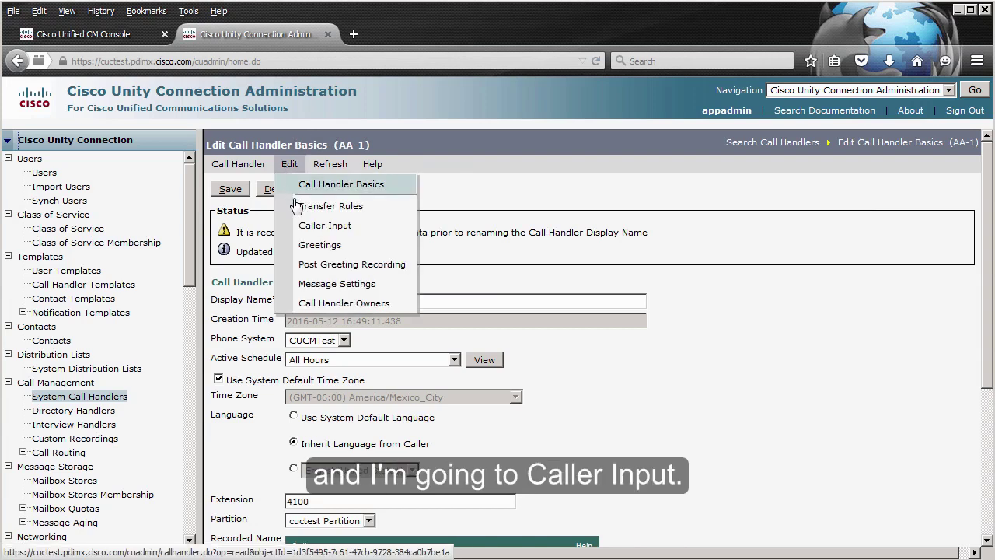
pyautogui.click(339, 227)
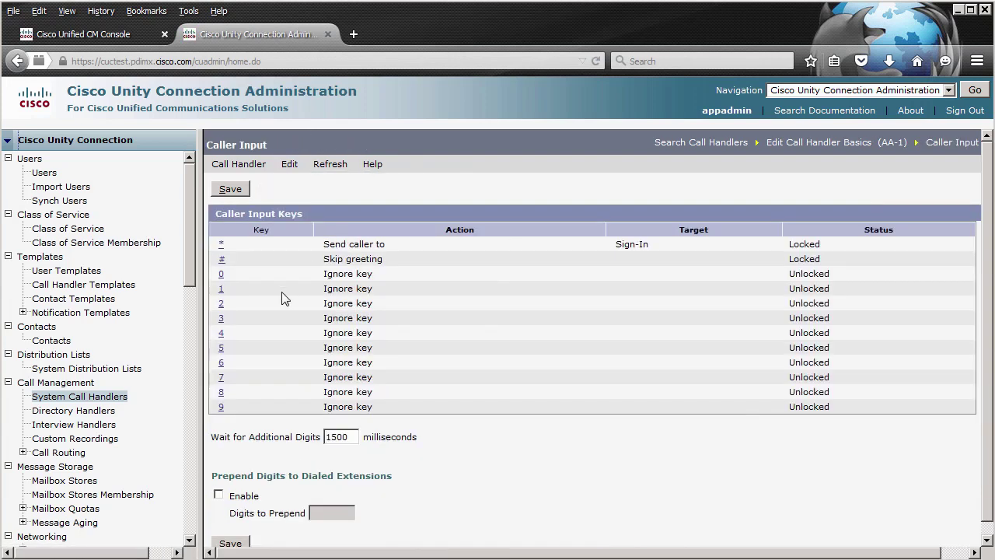
pyautogui.click(222, 292)
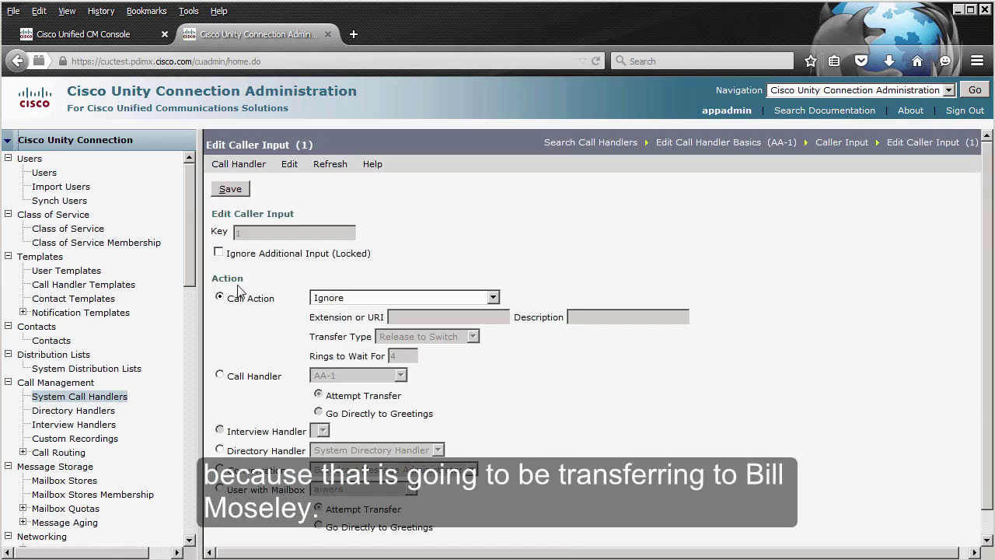
pyautogui.scroll(-1, 260, 331)
pyautogui.scroll(-1, 261, 330)
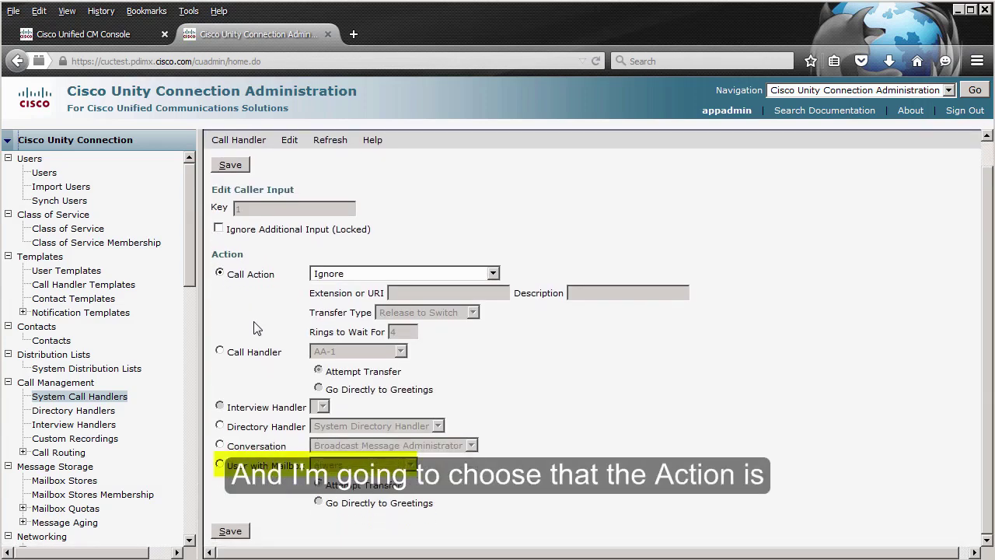
pyautogui.click(220, 466)
pyautogui.click(399, 464)
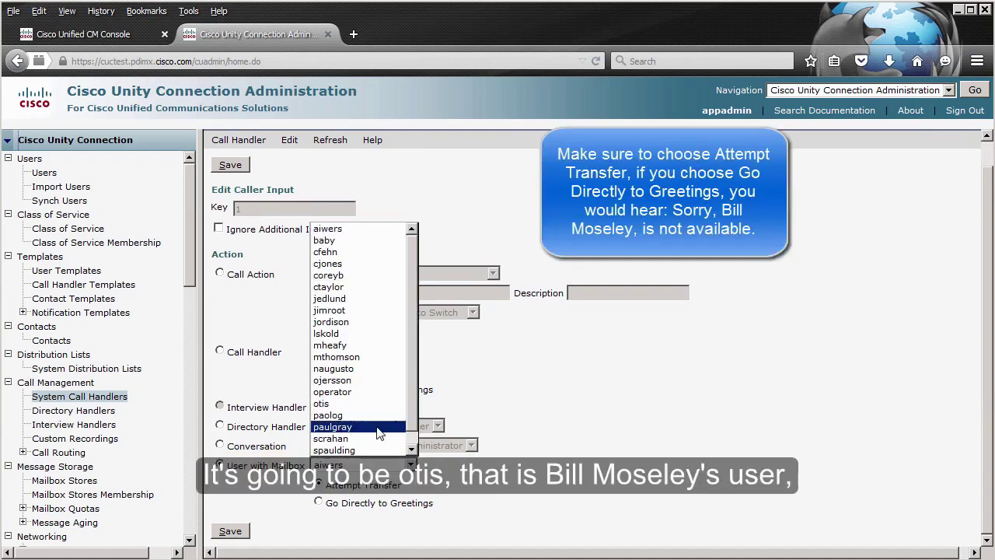
pyautogui.click(342, 404)
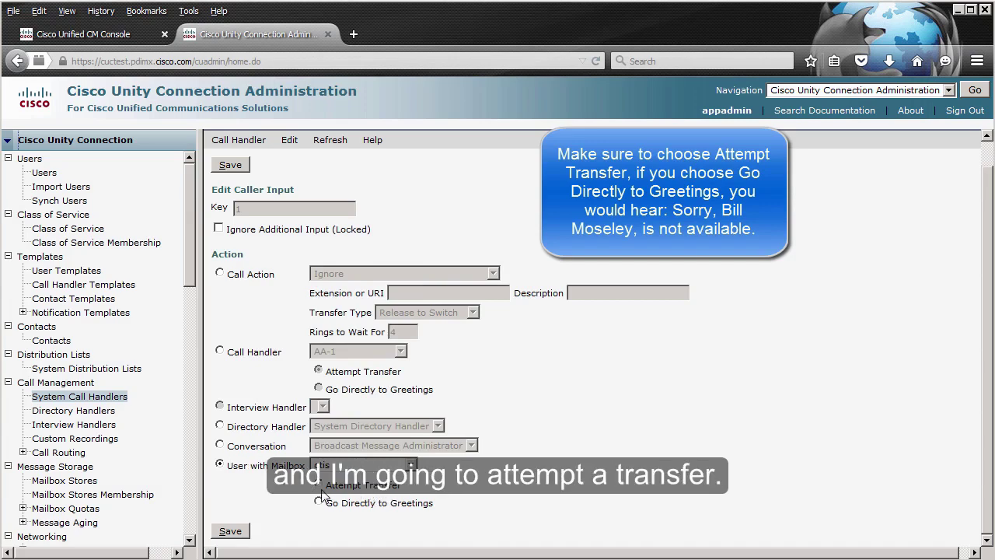
pyautogui.click(231, 531)
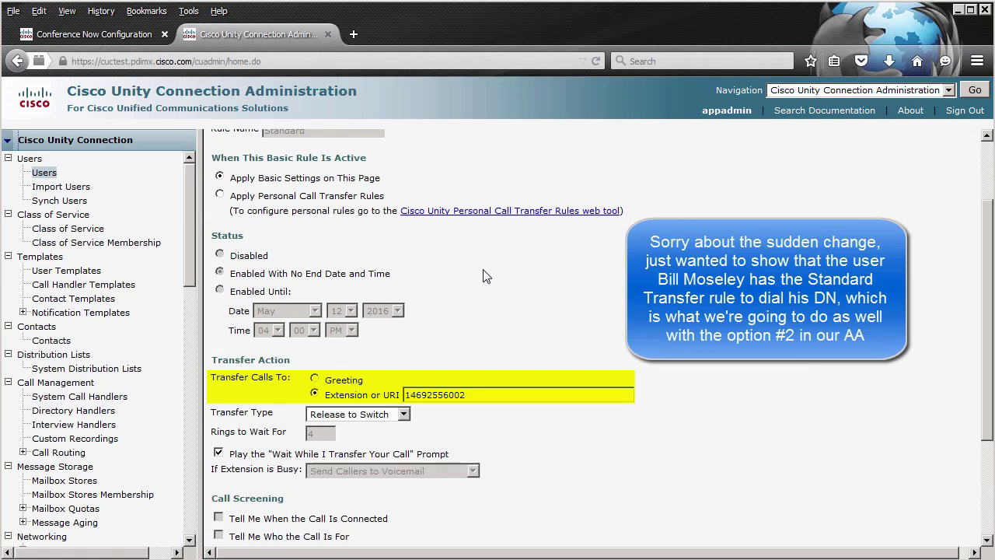
pyautogui.click(116, 397)
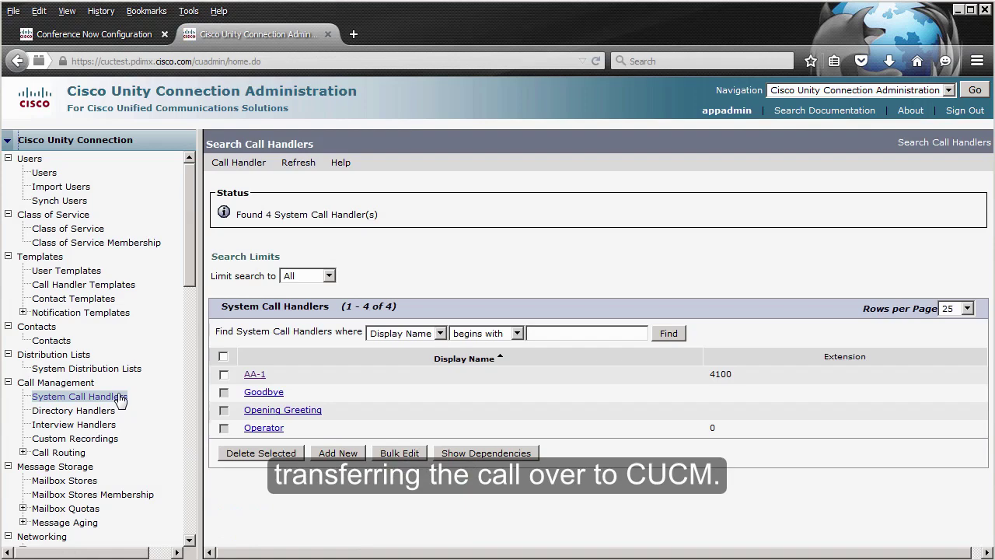
pyautogui.click(337, 453)
# - Create and save a new call handler named 'To Conference Now'
pyautogui.click(357, 233)
pyautogui.write('To Conference Now')
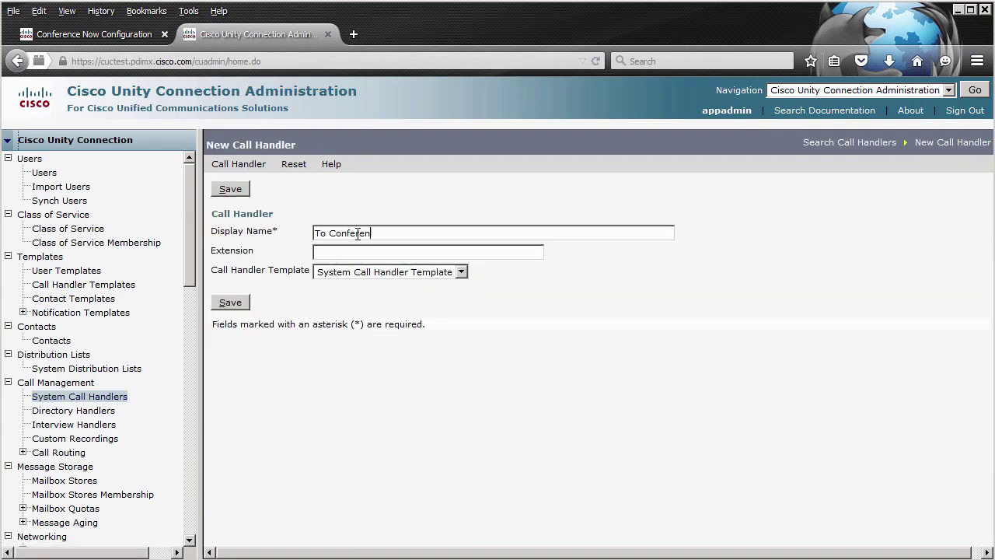
pyautogui.click(243, 189)
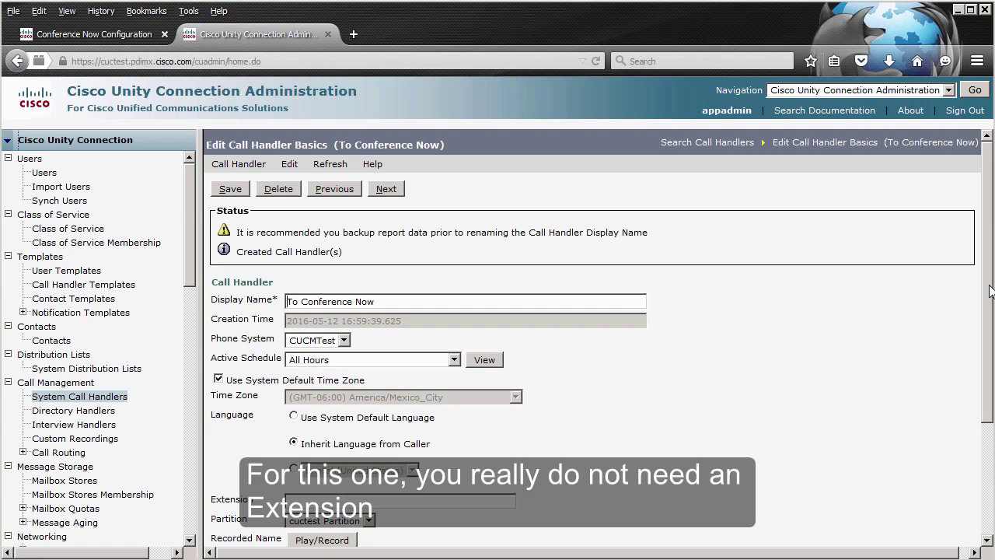
pyautogui.scroll(-3, 974, 428)
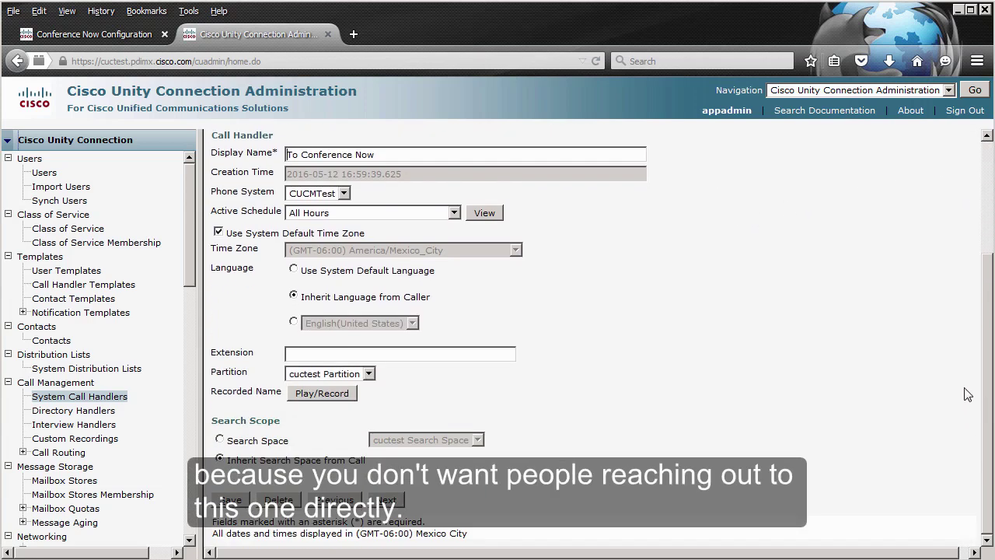
pyautogui.scroll(2, 965, 393)
pyautogui.scroll(1, 954, 309)
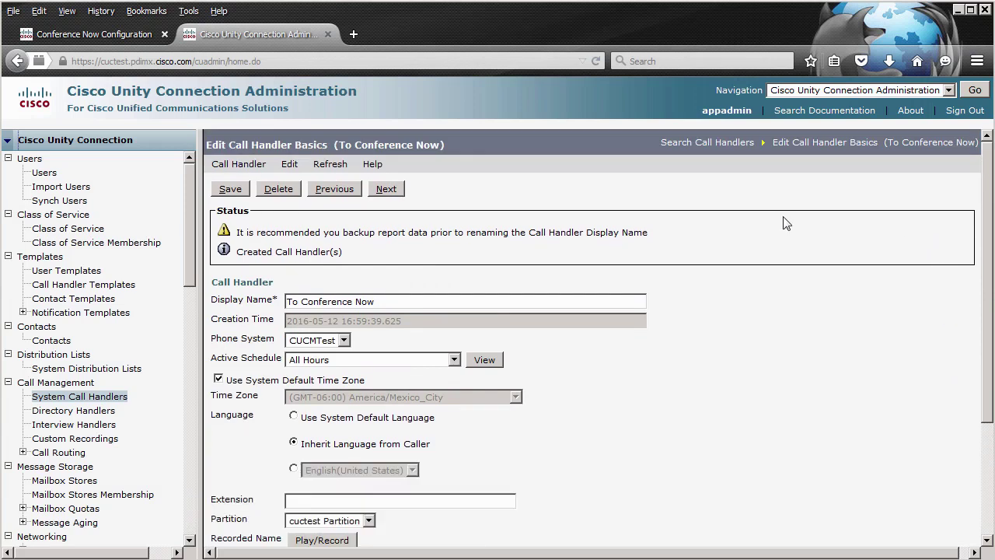
# - Set its Standard transfer rule to transfer to extension *3000 and save
pyautogui.click(289, 164)
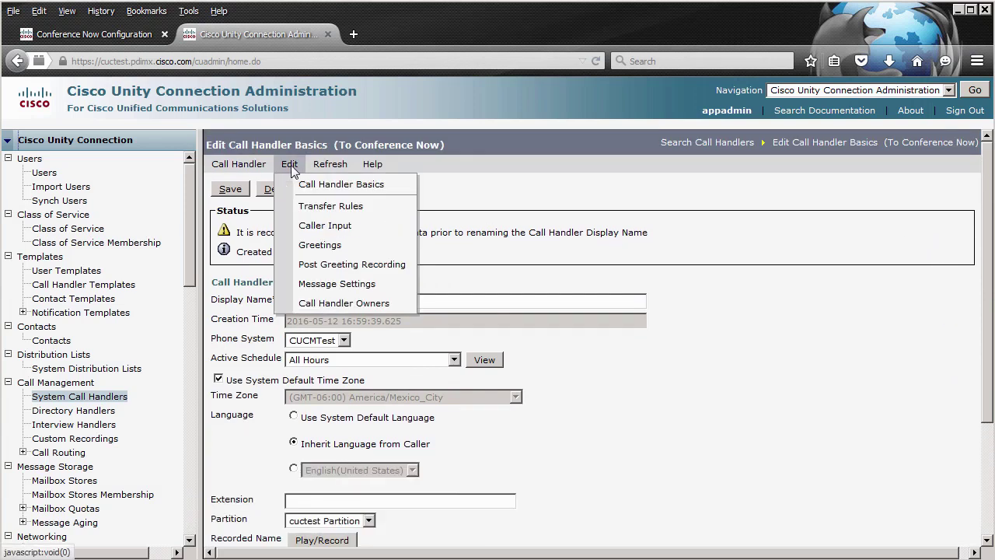
pyautogui.click(332, 206)
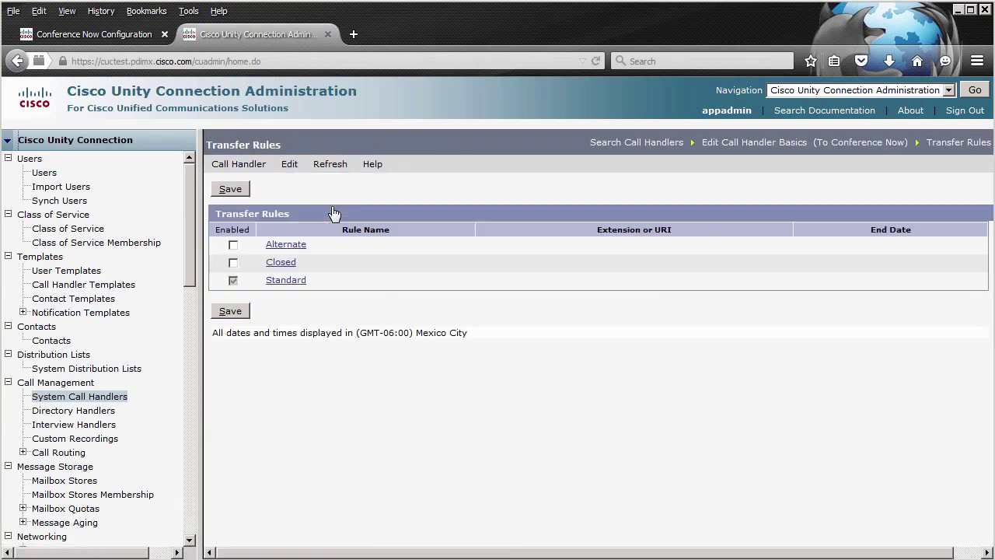
pyautogui.click(285, 281)
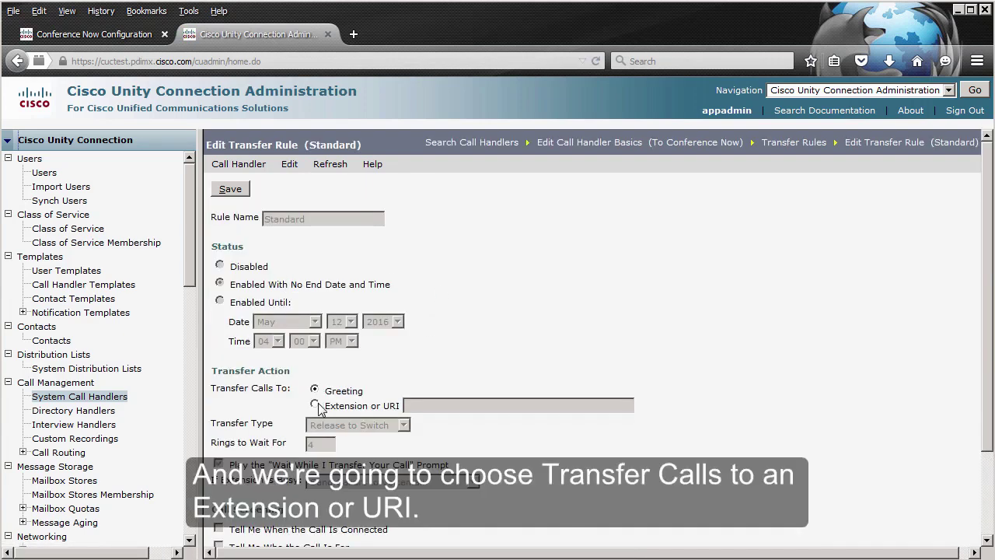
pyautogui.click(315, 405)
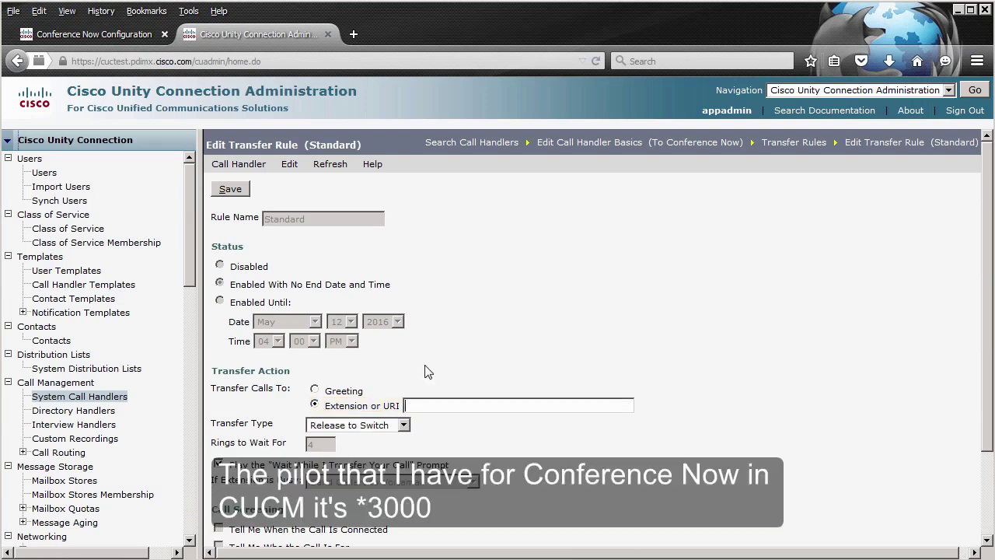
pyautogui.write('*3000')
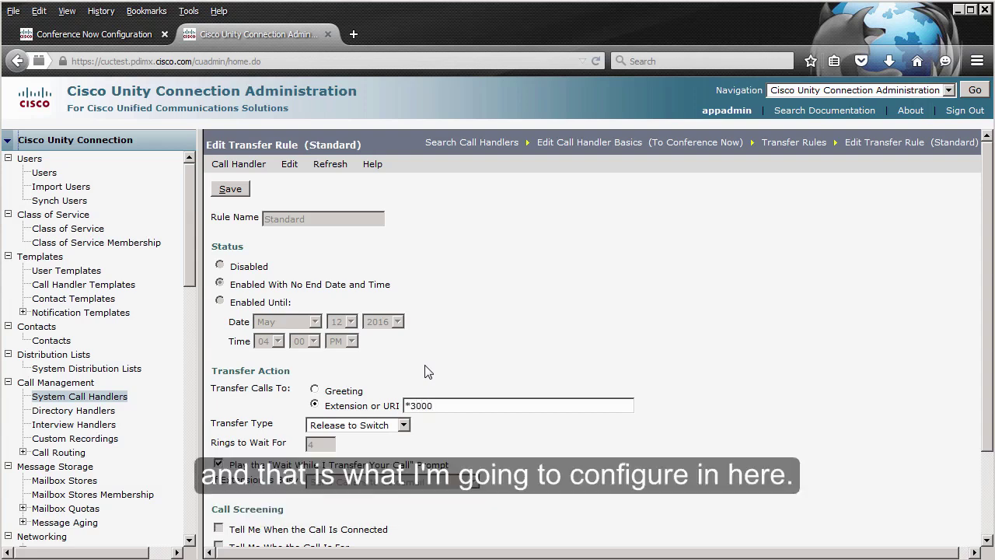
pyautogui.scroll(-2, 960, 357)
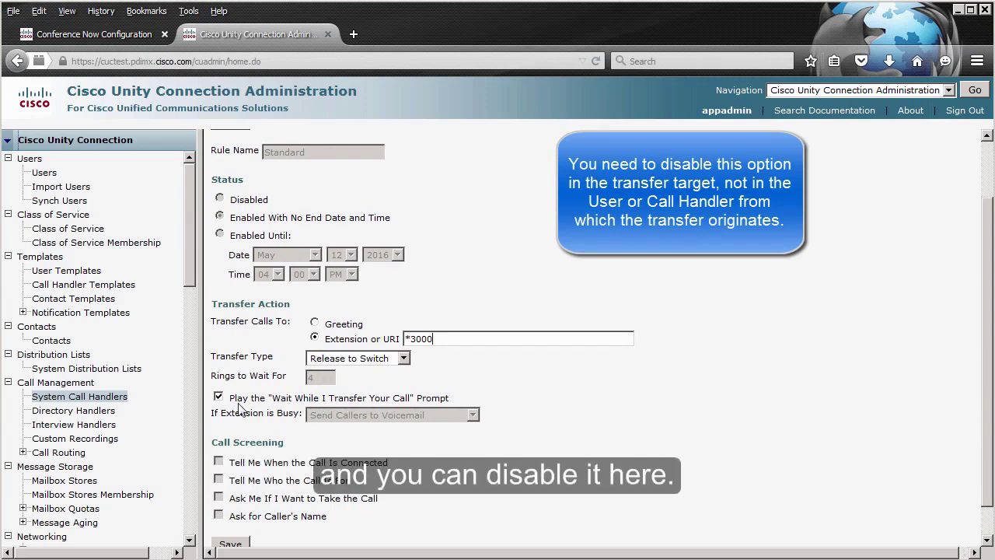
pyautogui.click(233, 544)
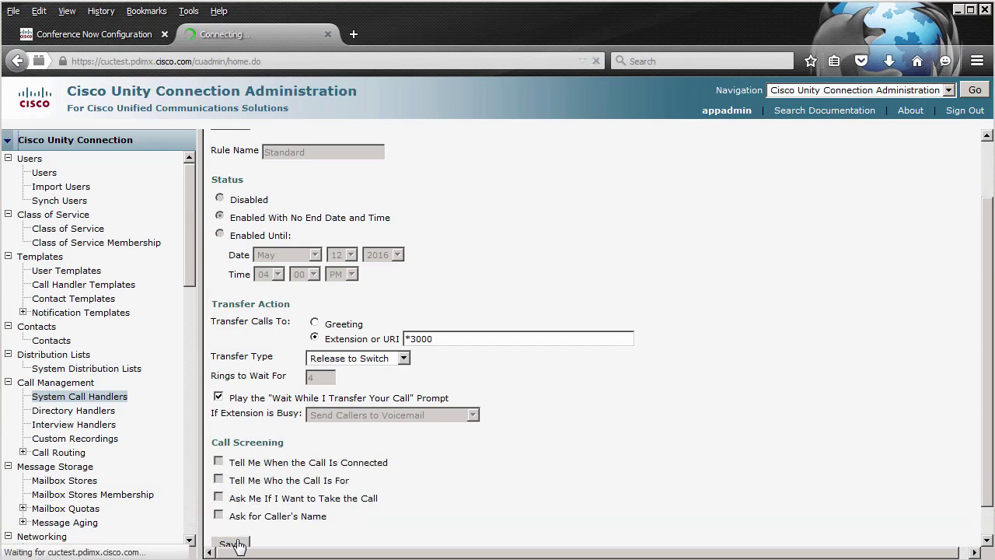
pyautogui.click(101, 399)
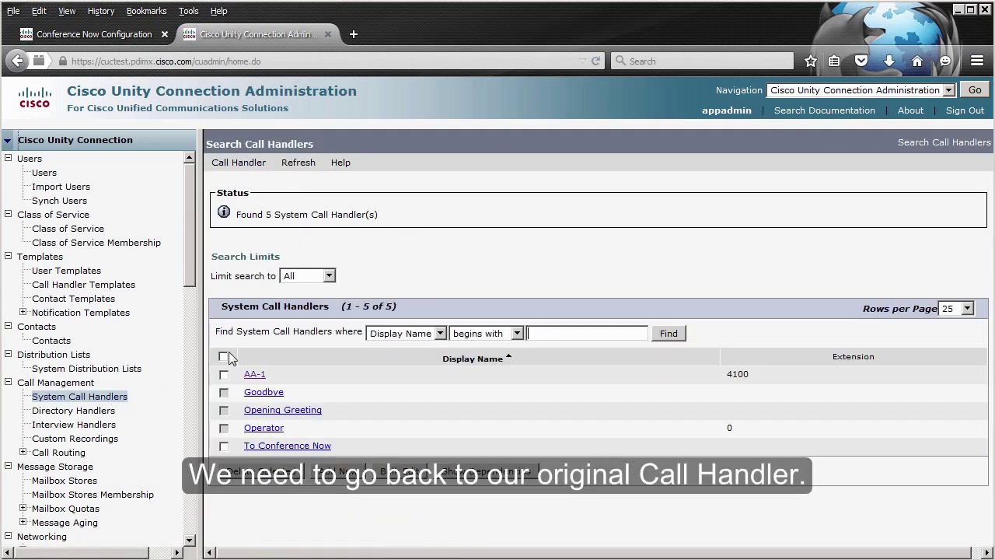
# - Route AA-1's caller input key 2 to the To Conference Now call handler and save
pyautogui.click(255, 379)
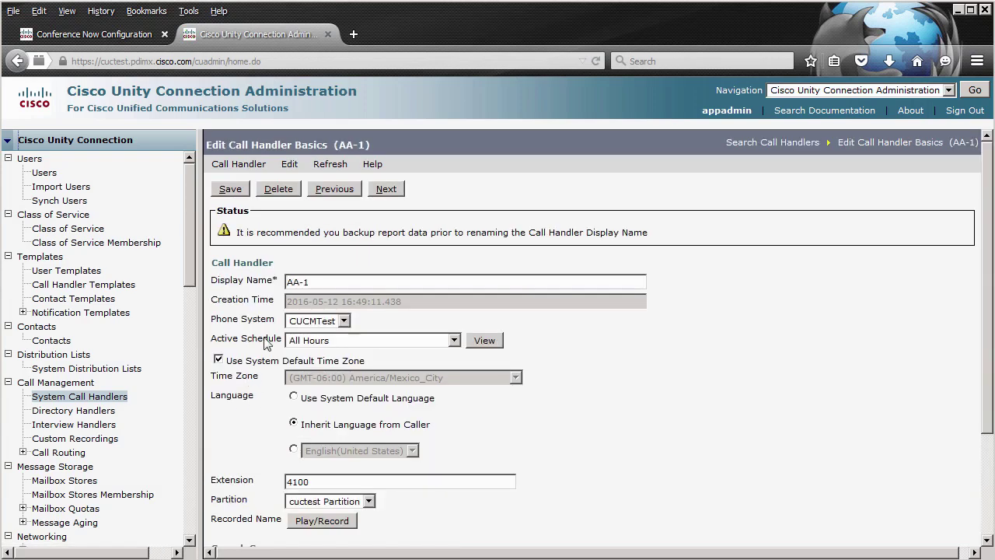
pyautogui.moveTo(287, 177)
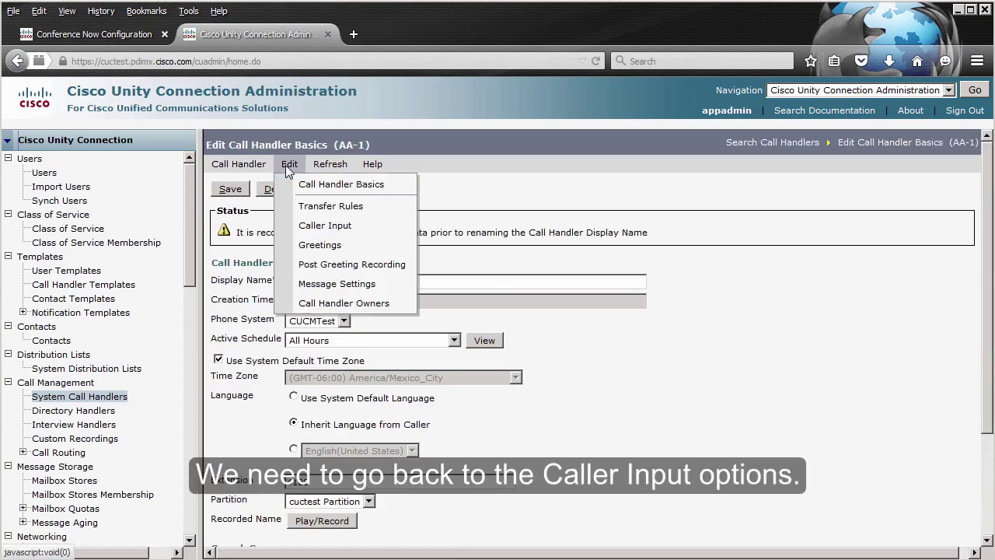
pyautogui.click(311, 225)
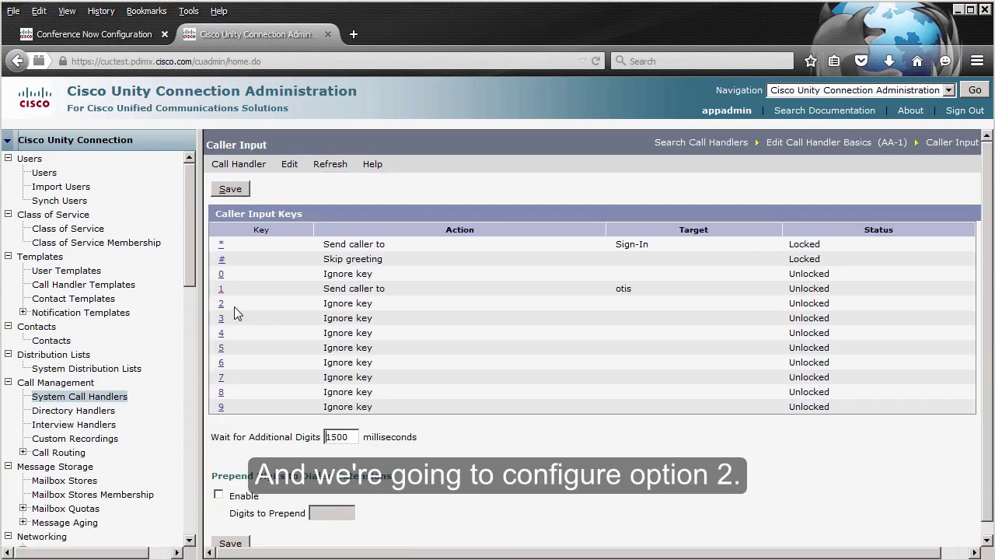
pyautogui.click(222, 304)
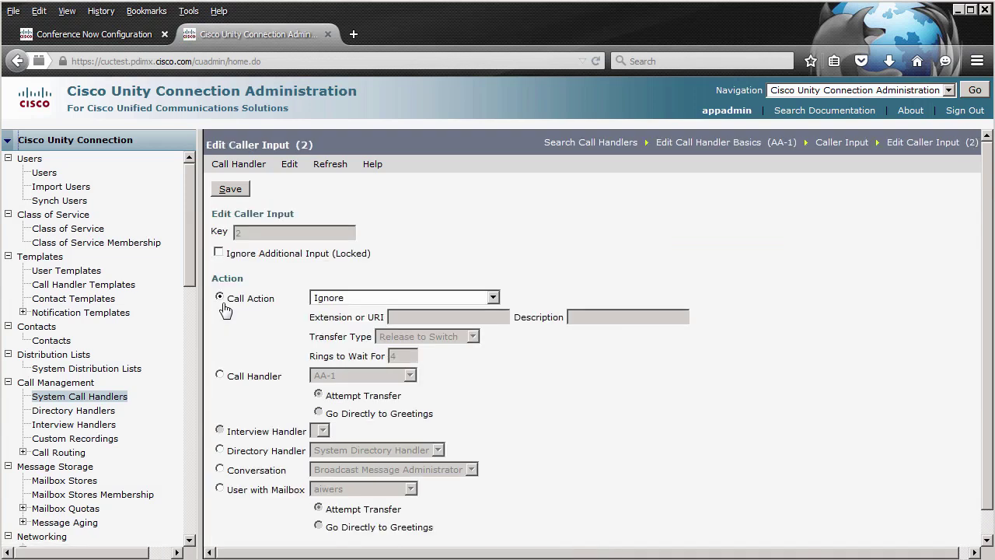
pyautogui.click(222, 376)
pyautogui.click(384, 379)
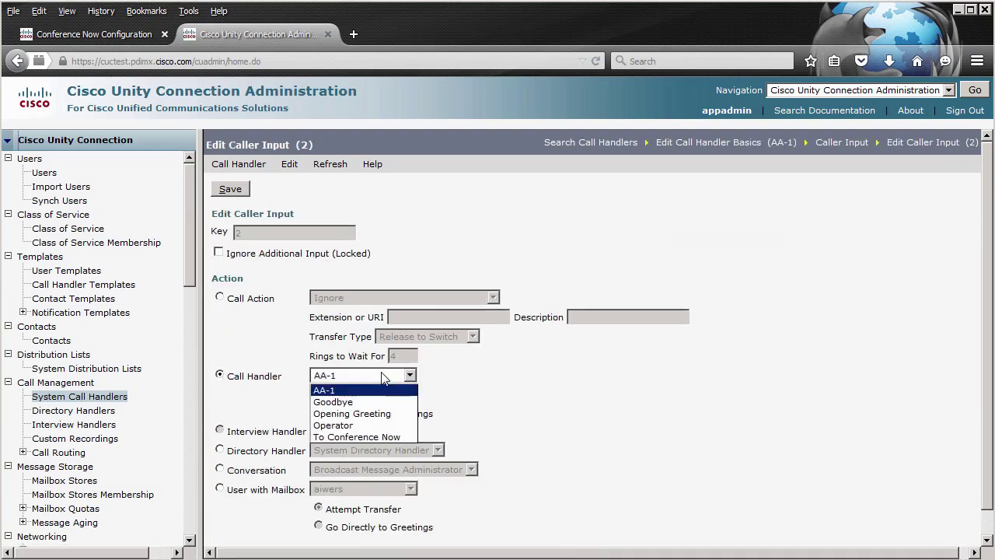
pyautogui.click(385, 438)
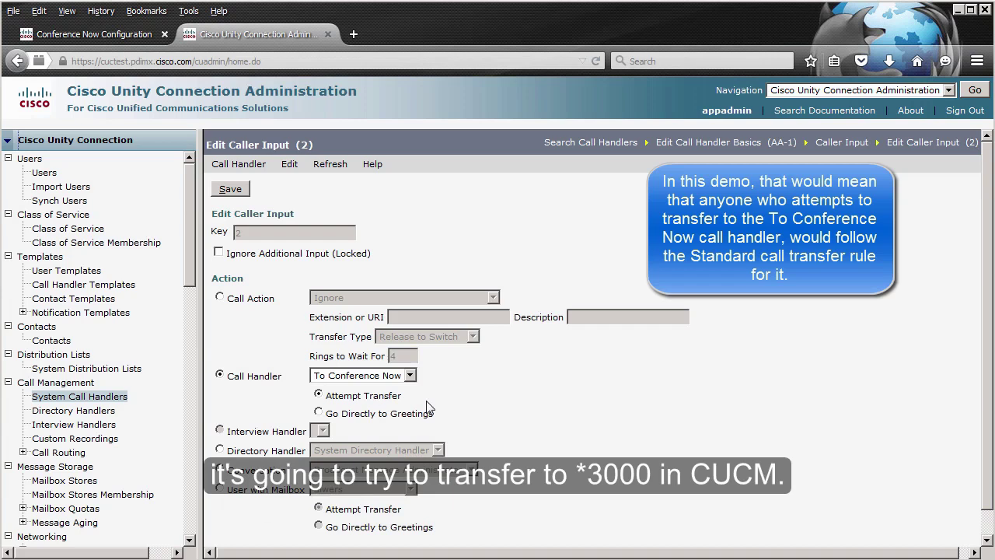
pyautogui.click(237, 195)
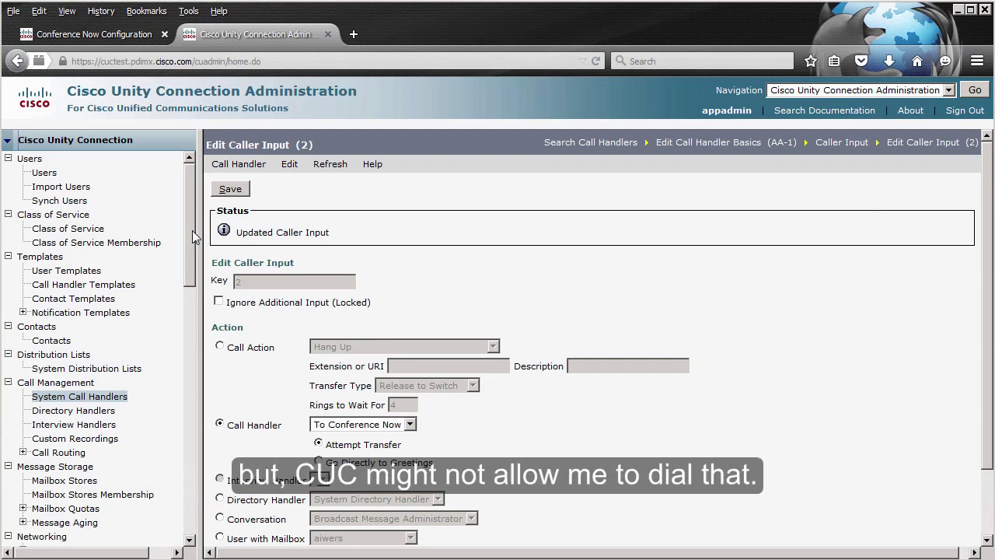
pyautogui.moveTo(192, 230); pyautogui.dragTo(195, 404)
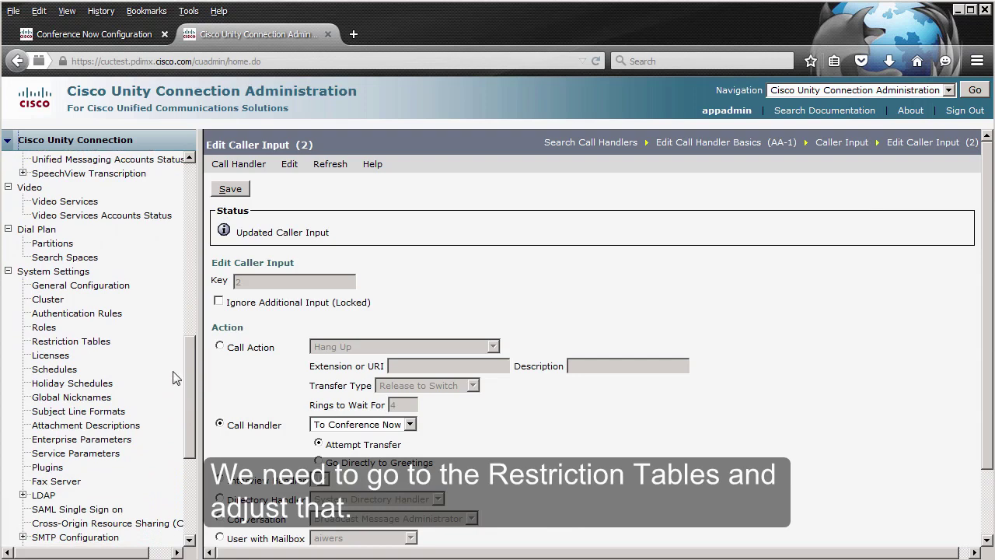
# - Open the Default Transfer restriction table and read its help page, then return to the admin tab
pyautogui.click(104, 344)
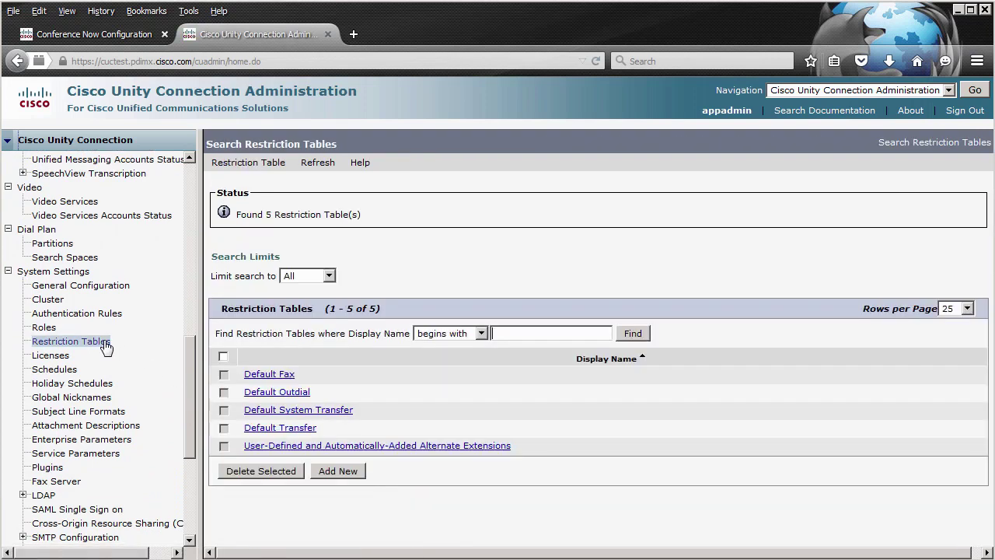
pyautogui.click(303, 430)
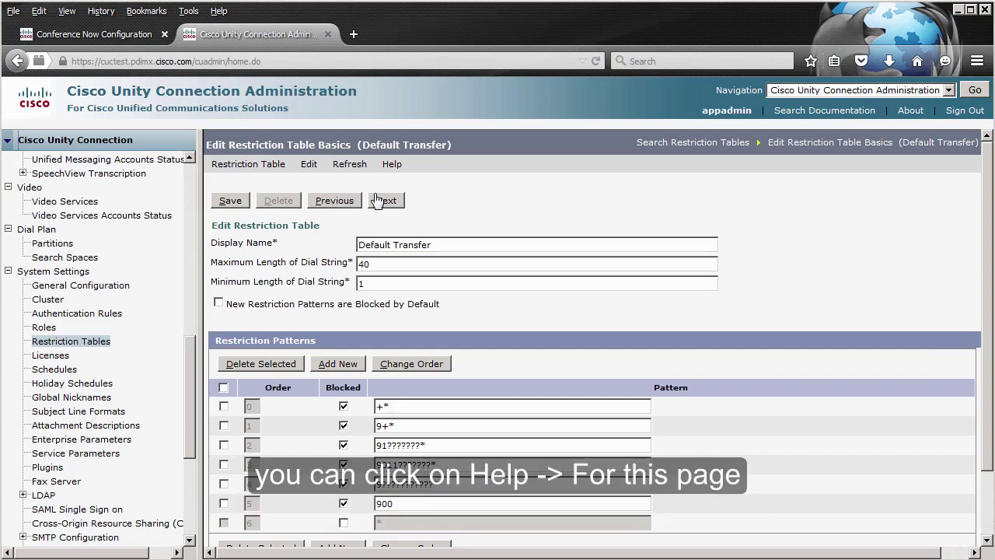
pyautogui.moveTo(391, 164)
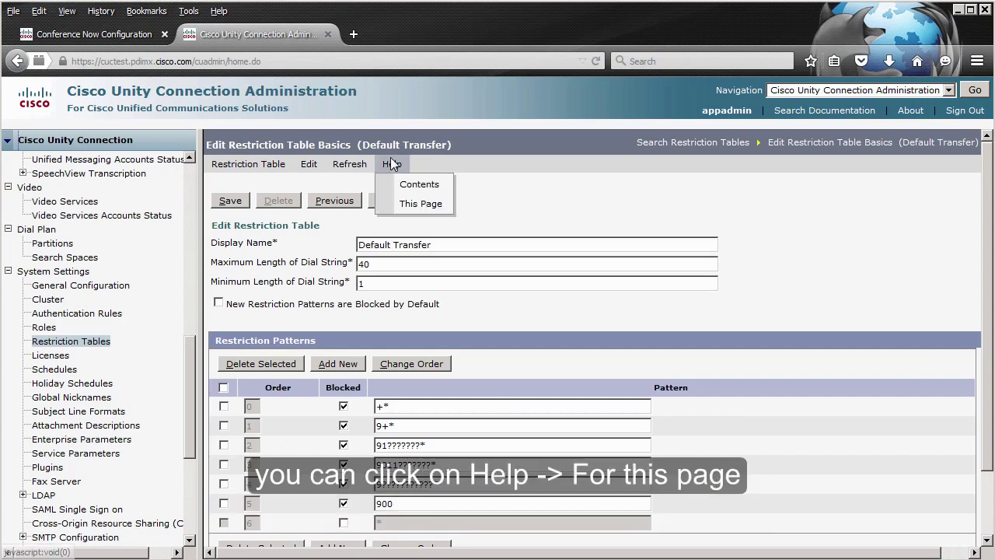
pyautogui.click(420, 204)
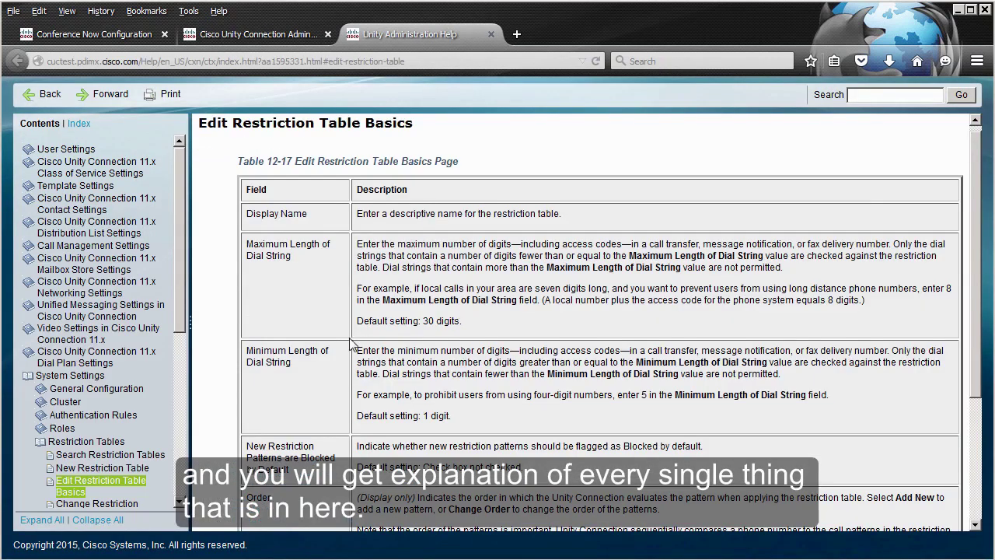
pyautogui.scroll(-4, 943, 365)
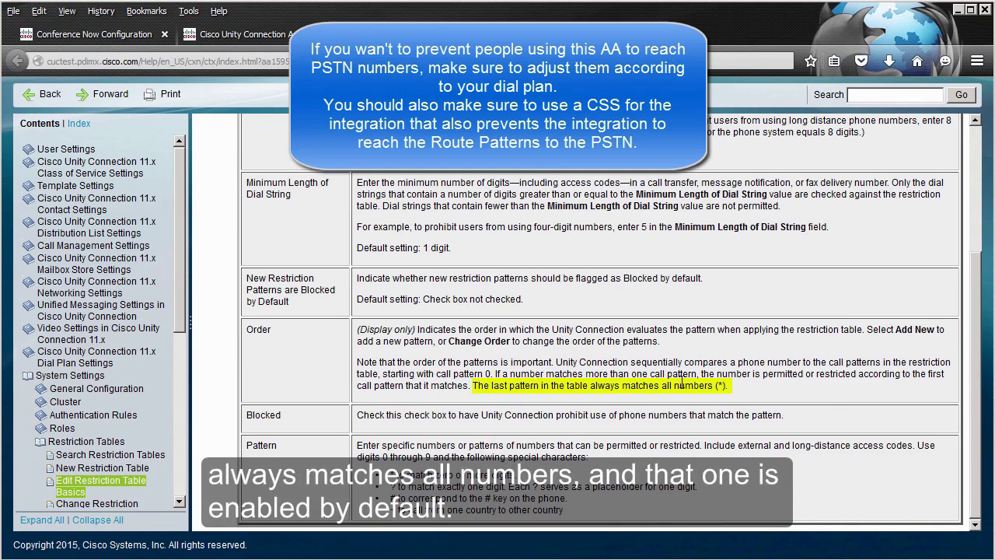
pyautogui.click(280, 39)
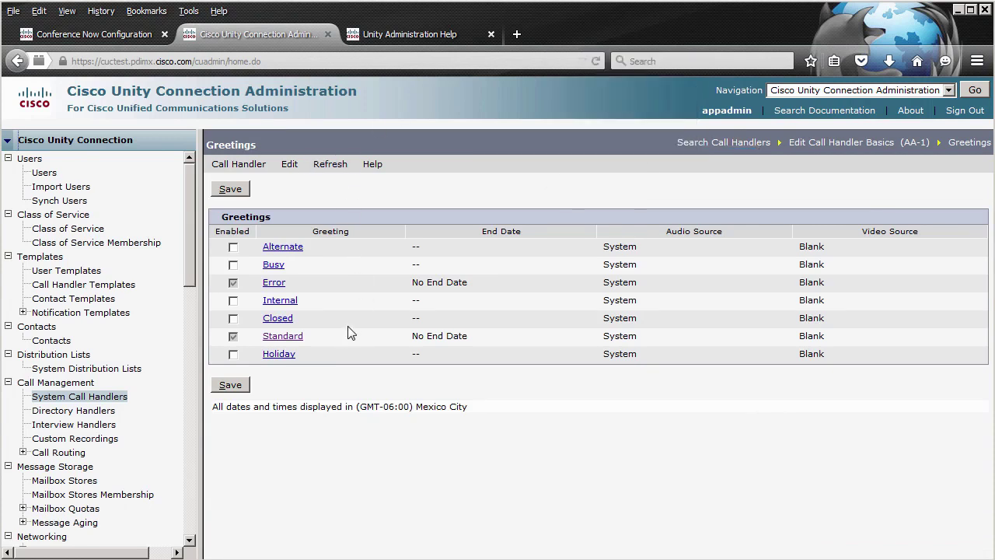
# - Switch AA-1's Standard greeting from the system default to My Personal Recording and save
pyautogui.click(293, 338)
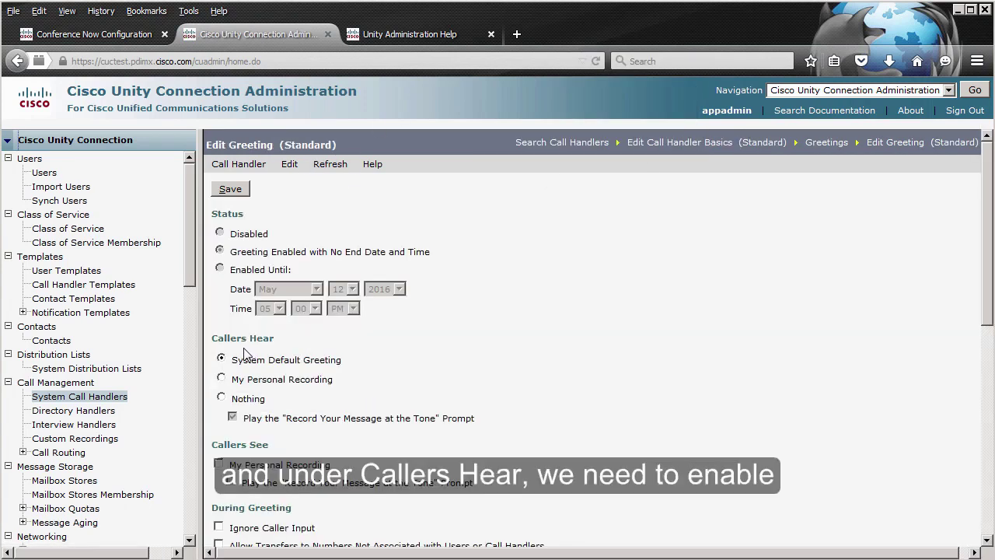
pyautogui.click(274, 381)
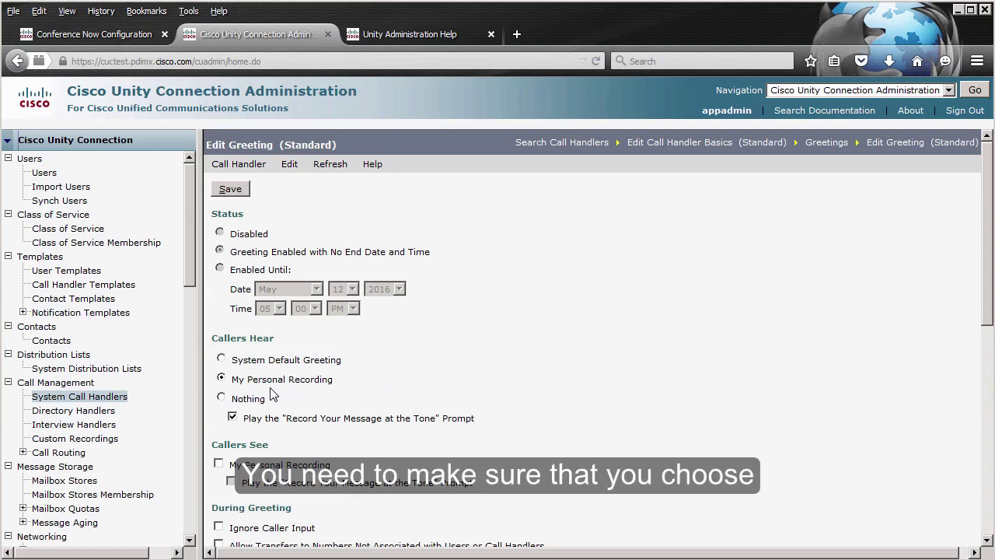
pyautogui.click(242, 195)
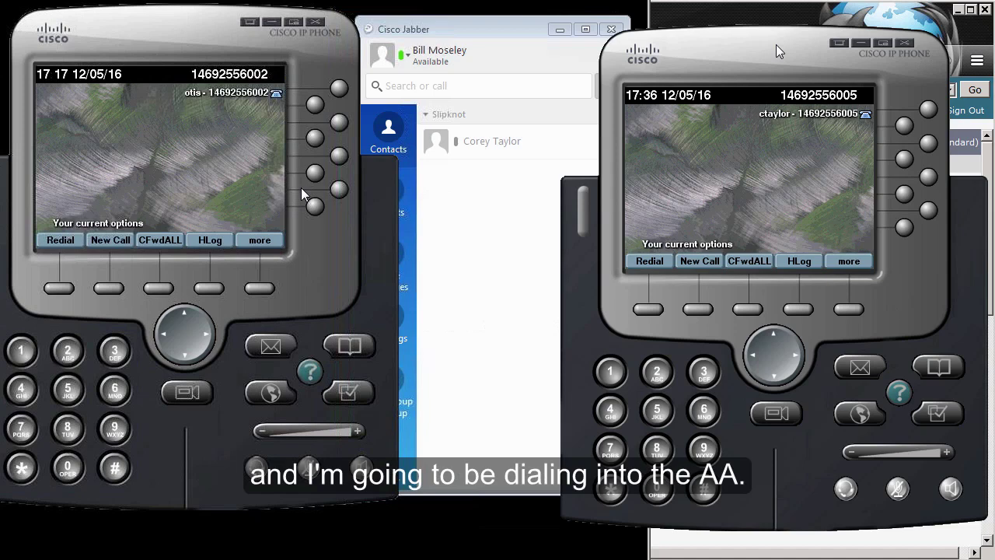
# - Dial 4000, choose option 1, answer on the other phone, then hang up
pyautogui.click(649, 309)
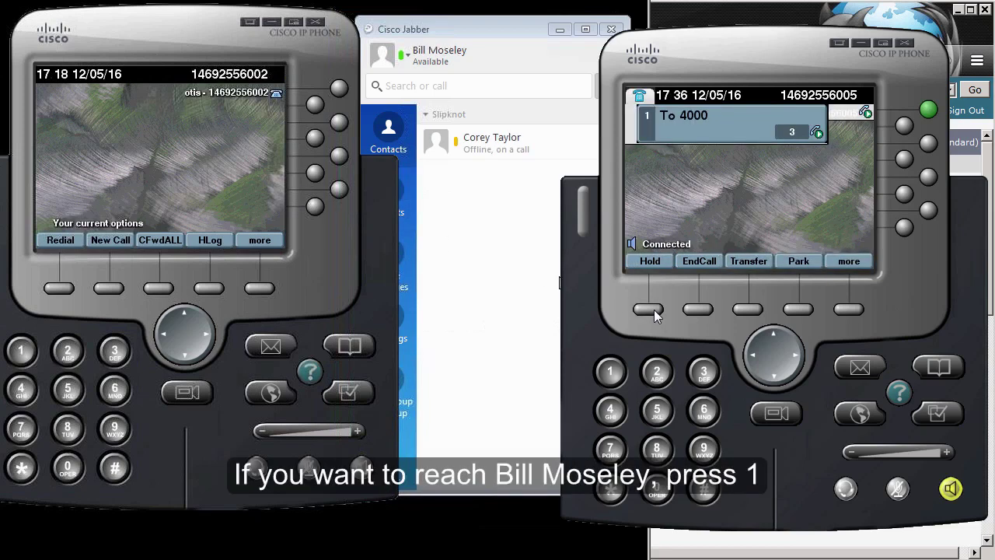
pyautogui.click(609, 372)
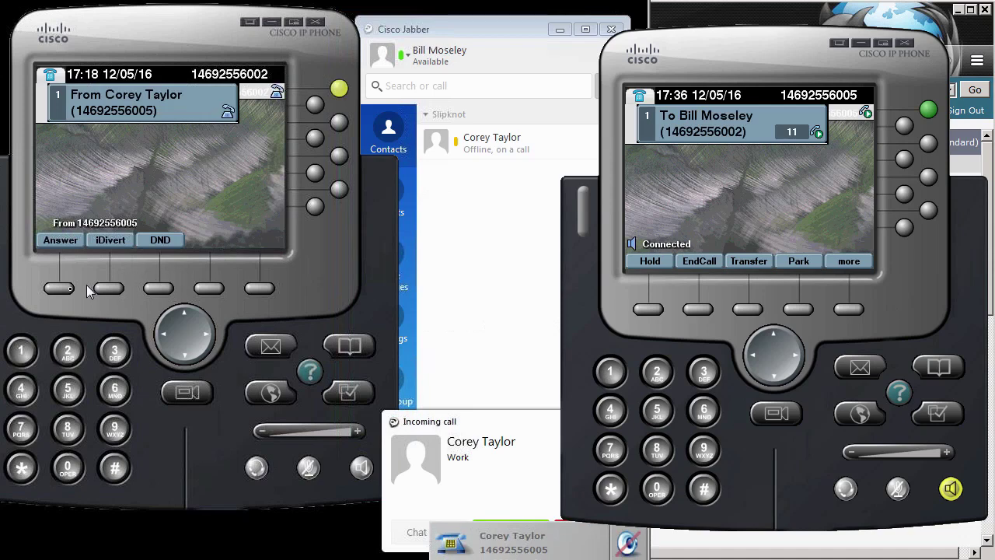
pyautogui.click(55, 290)
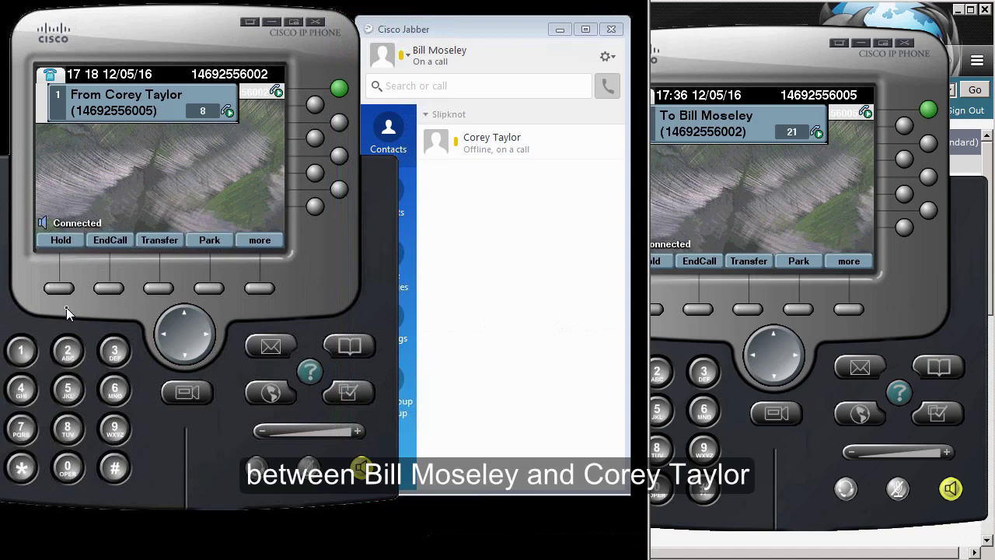
pyautogui.click(106, 287)
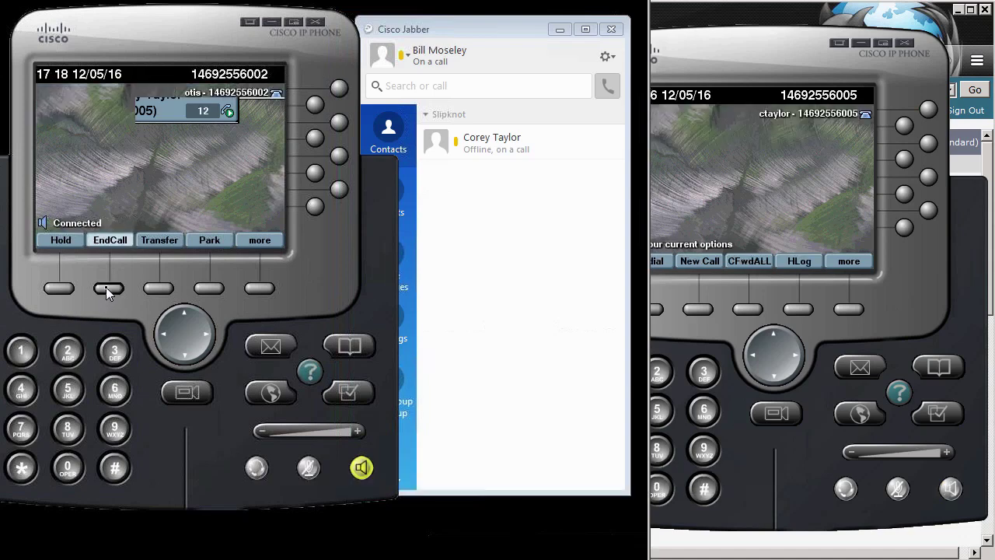
# - Redial 4000, choose option 2 to reach the conference prompt, then end the call
pyautogui.click(666, 332)
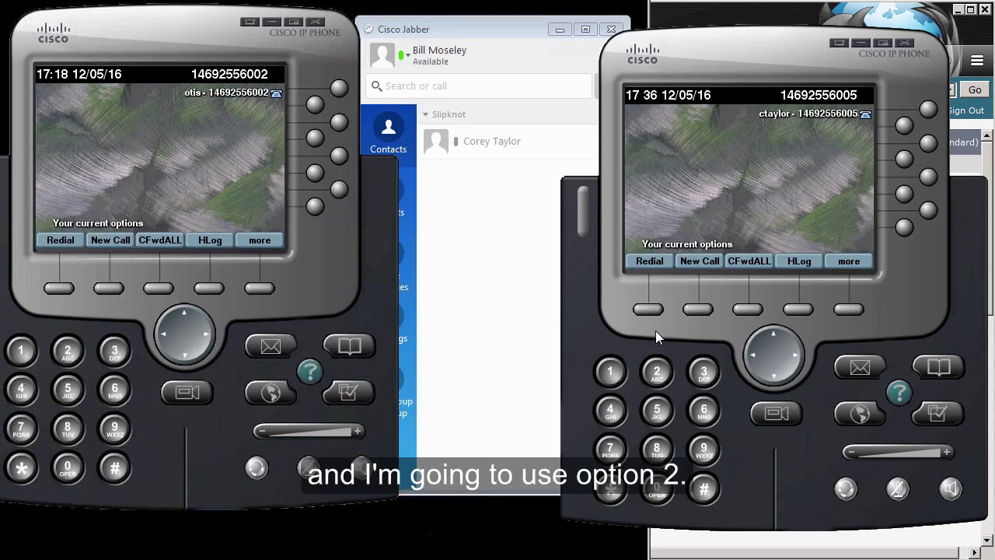
pyautogui.click(648, 313)
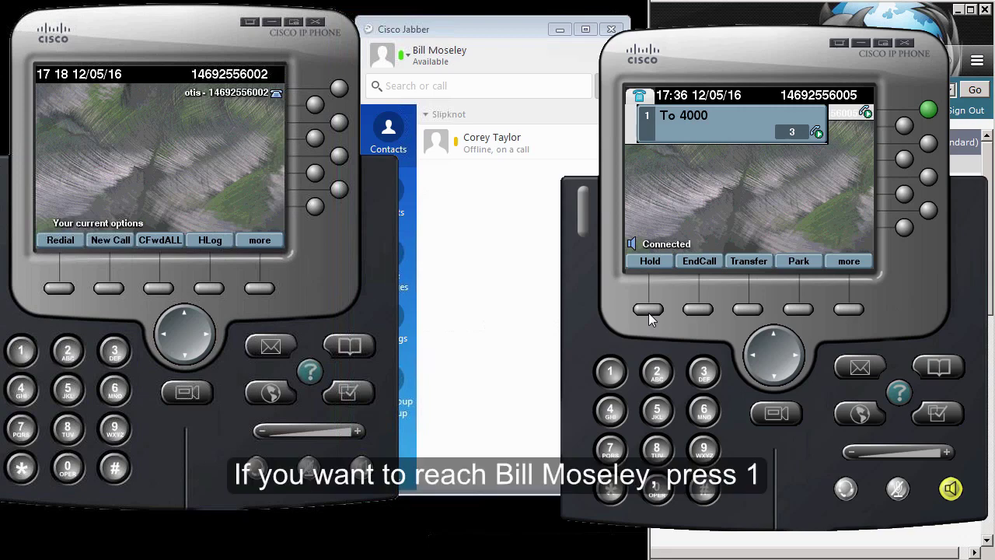
pyautogui.click(655, 373)
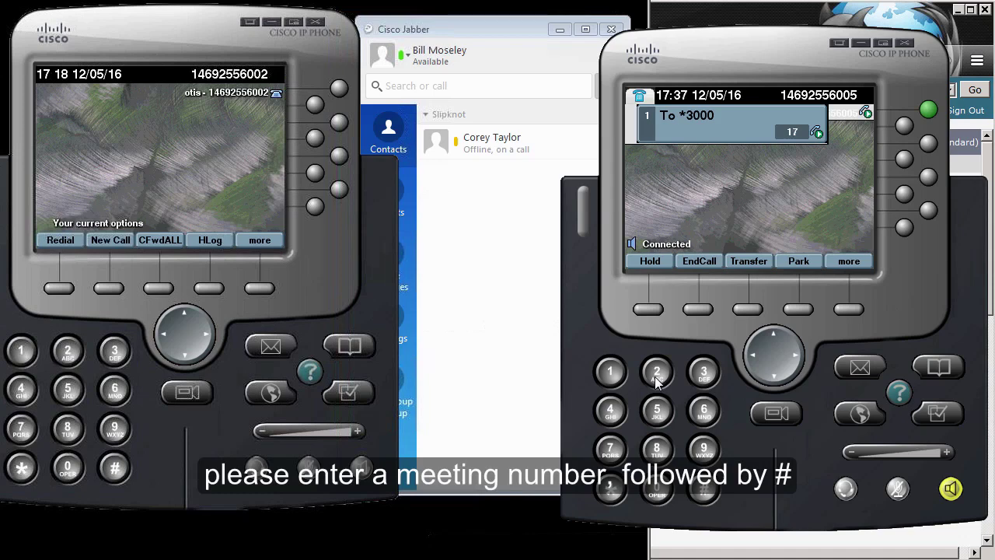
pyautogui.click(697, 309)
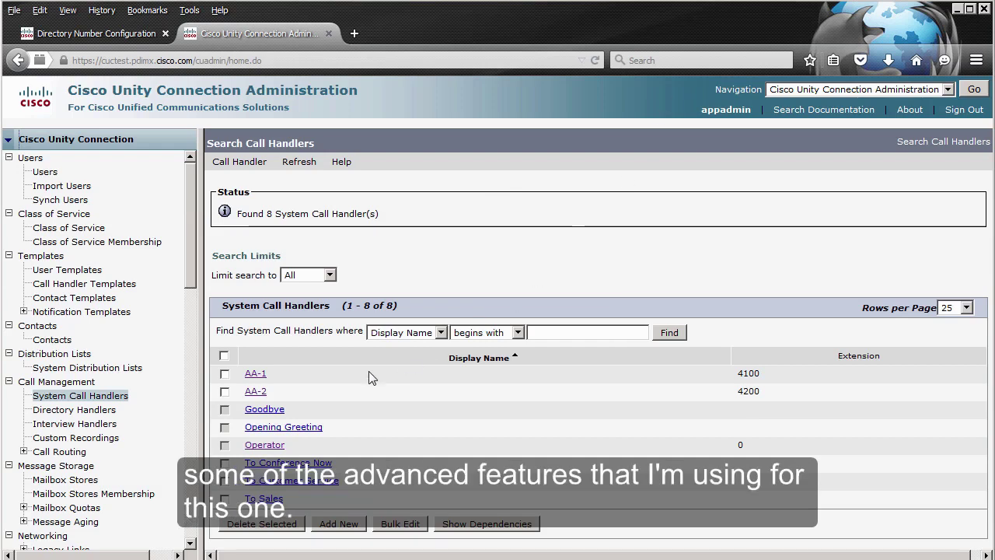
pyautogui.click(257, 391)
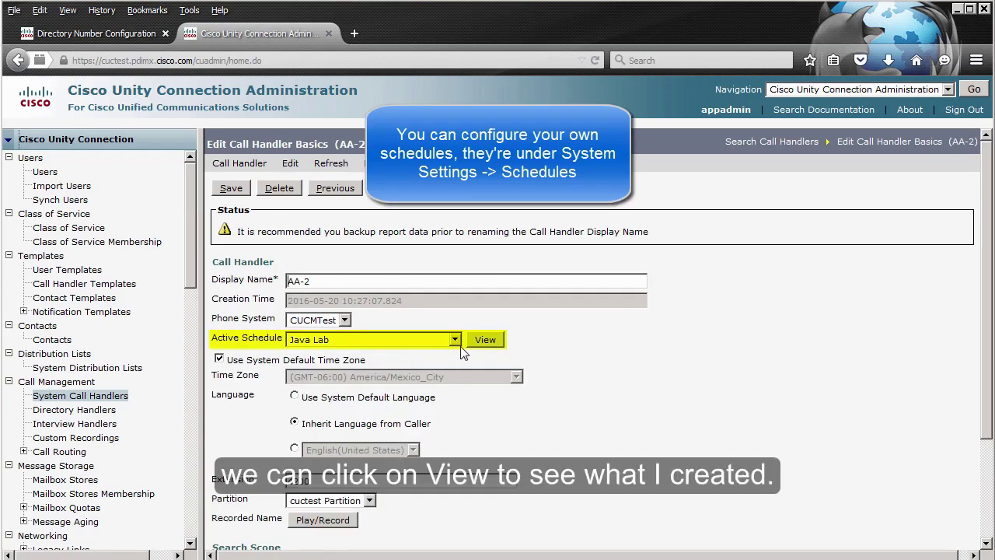
pyautogui.click(494, 343)
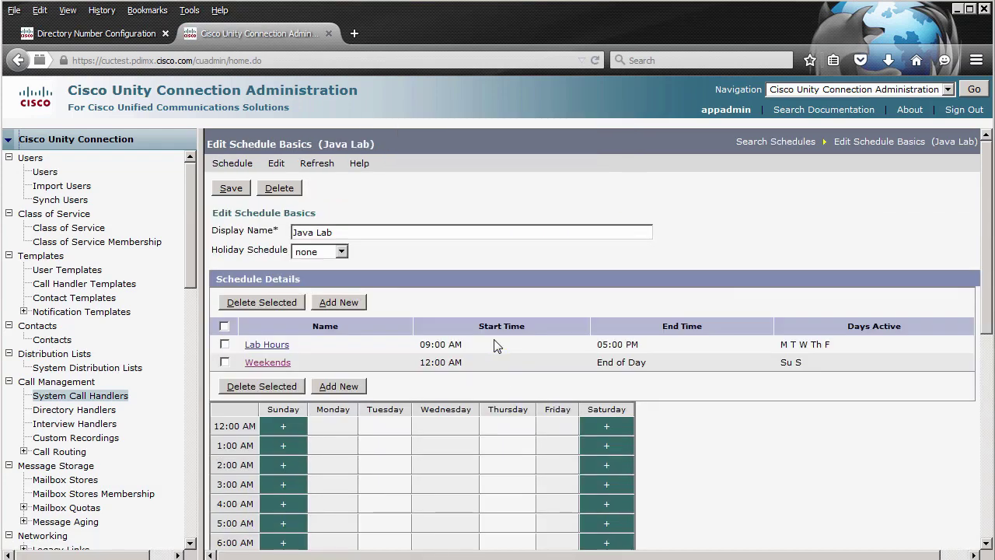
pyautogui.moveTo(987, 208); pyautogui.dragTo(977, 303)
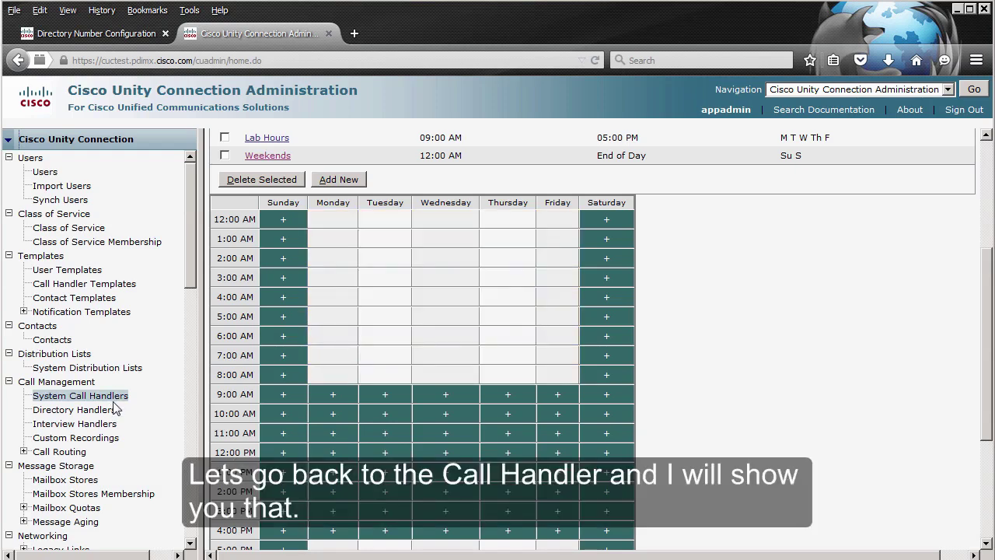
# - Open AA-2's Standard greeting and load its recording in the player
pyautogui.click(125, 400)
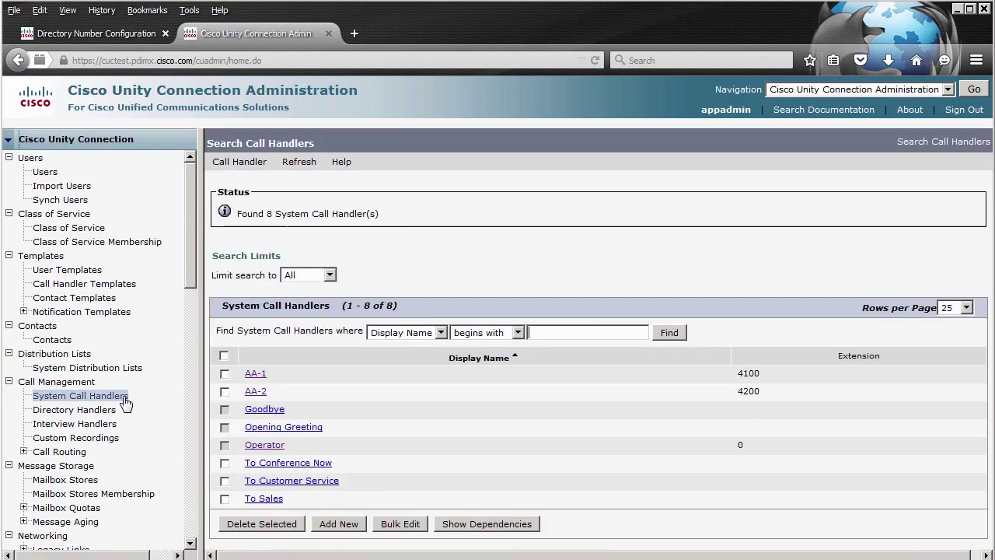
pyautogui.click(262, 391)
pyautogui.click(291, 163)
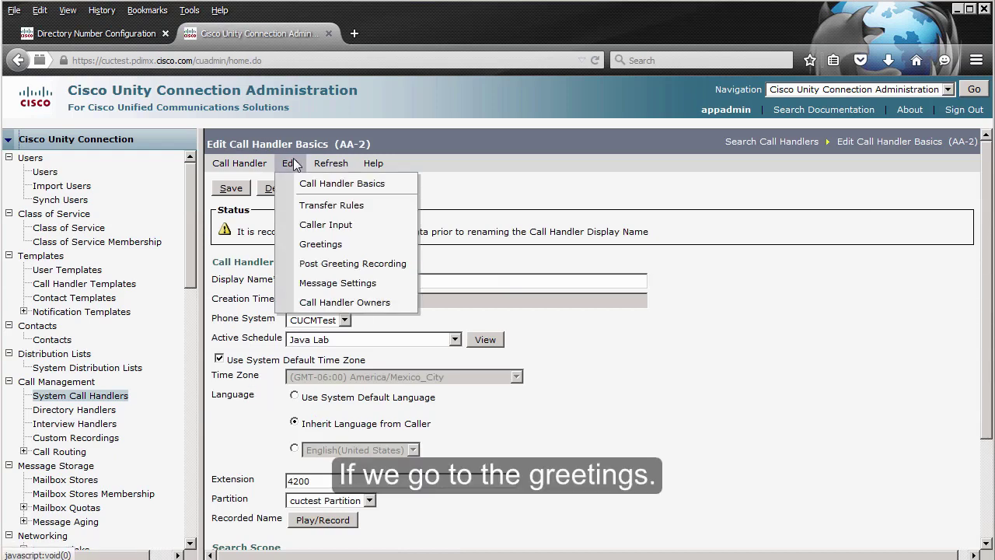
pyautogui.click(309, 244)
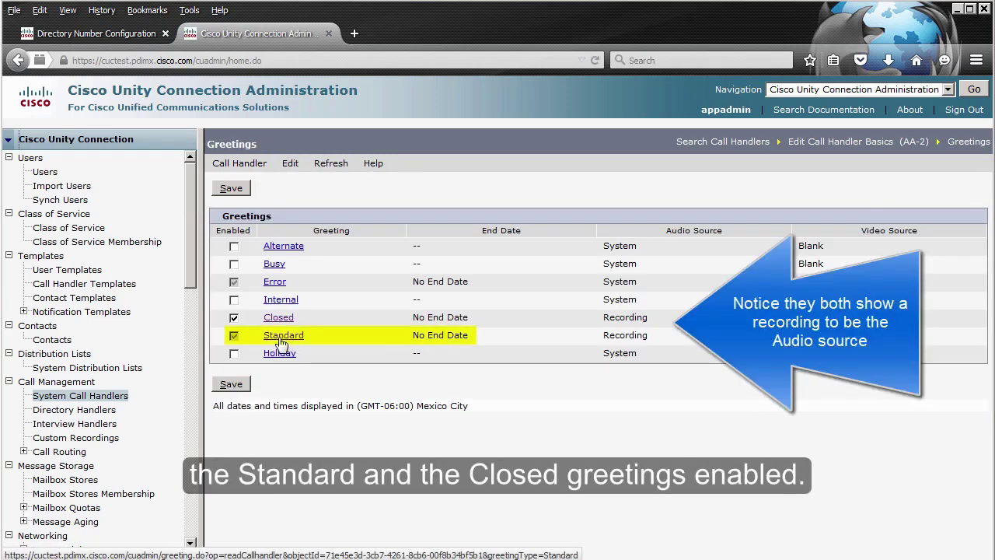
pyautogui.click(286, 345)
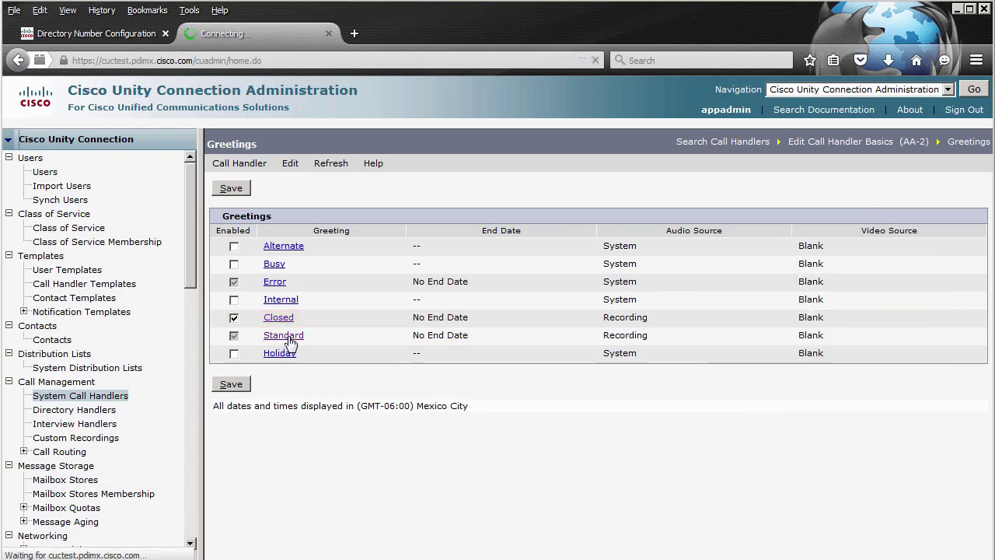
pyautogui.scroll(-5, 938, 467)
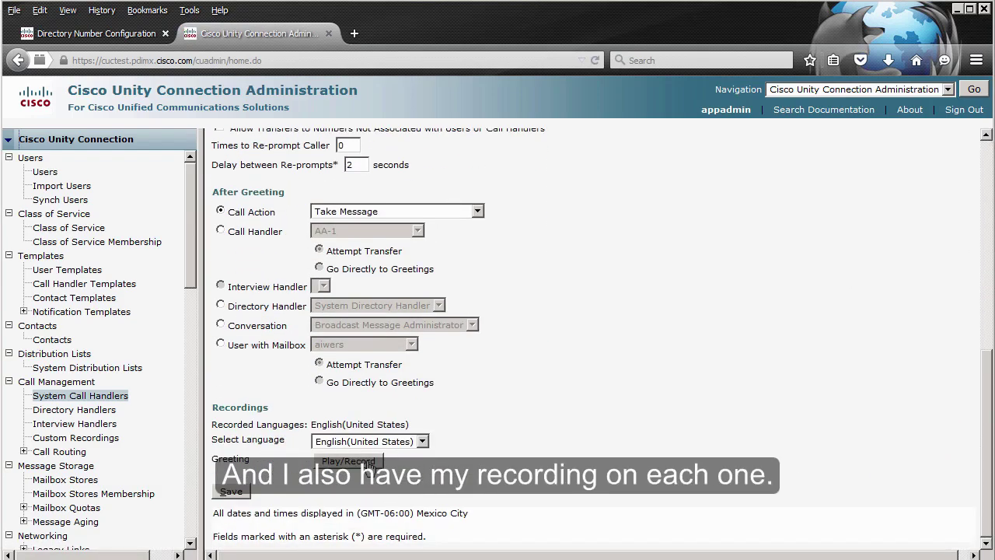
pyautogui.click(368, 461)
pyautogui.press('Return')
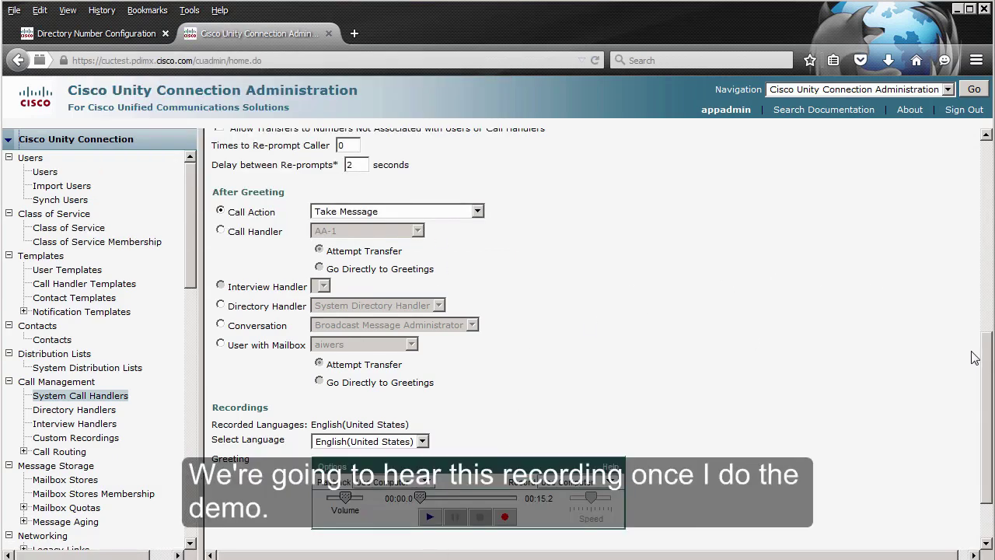
pyautogui.scroll(10, 739, 371)
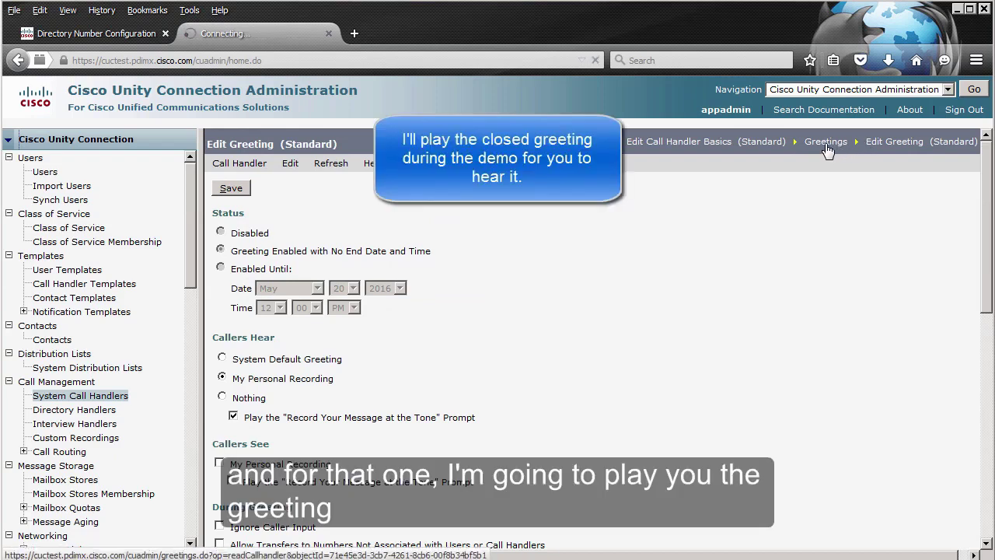
# - Check AA-2's Closed greeting, then return to AA-2's basic settings
pyautogui.click(824, 143)
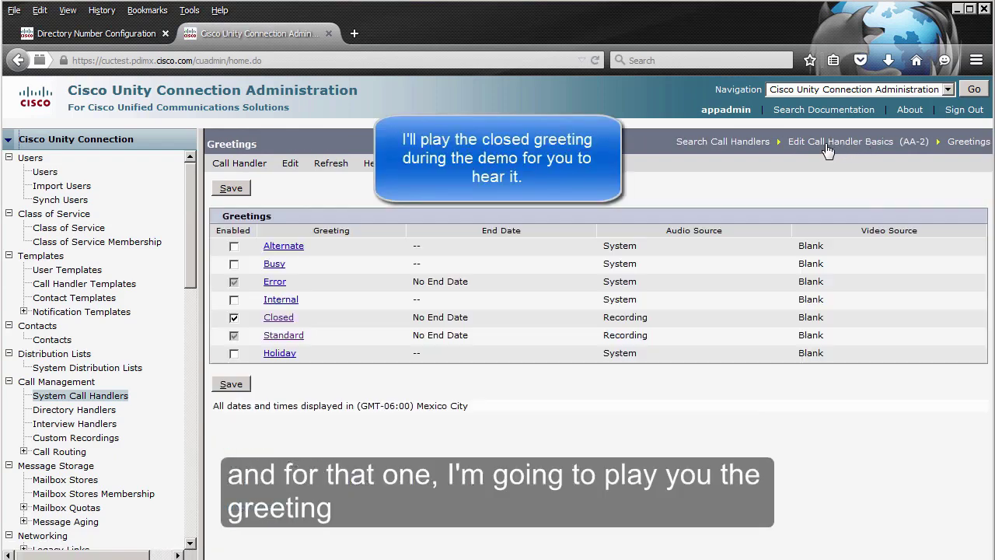
pyautogui.click(286, 320)
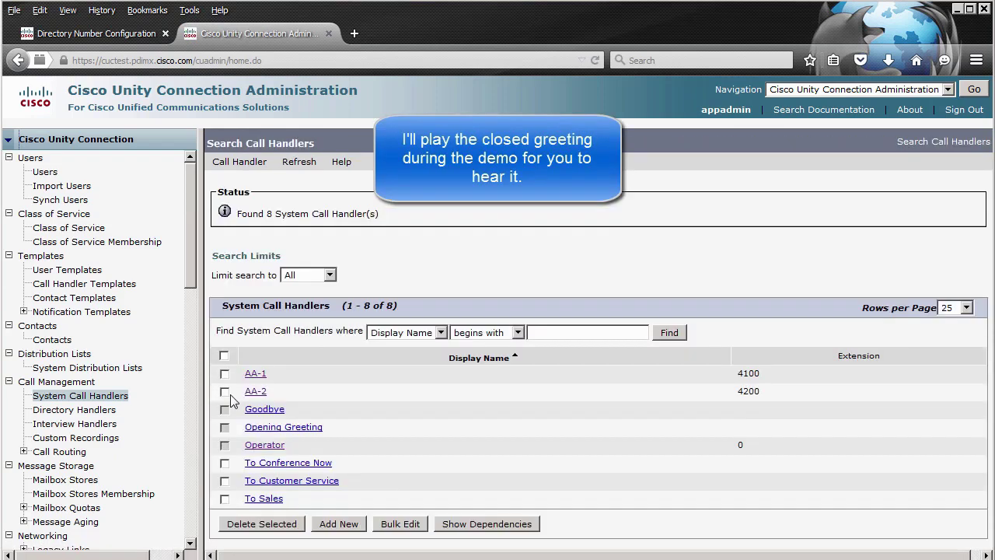
pyautogui.click(254, 386)
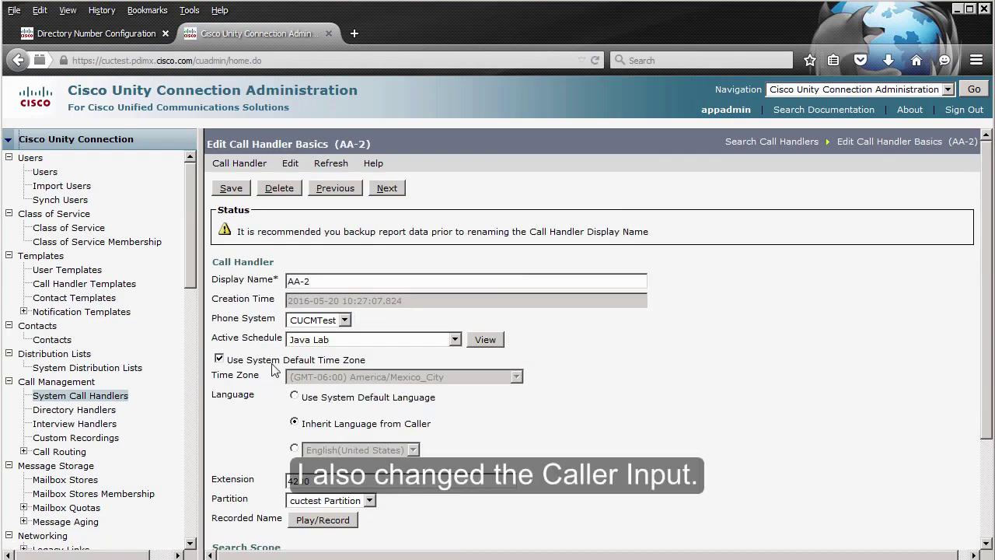
# - Look over AA-2's caller input keys, then go back to the System Call Handlers list
pyautogui.click(293, 161)
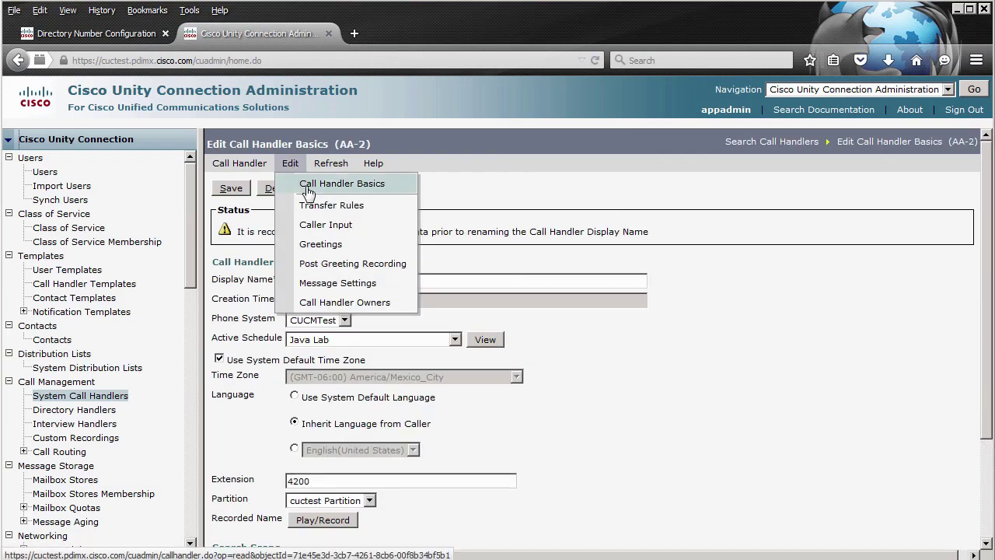
pyautogui.click(330, 225)
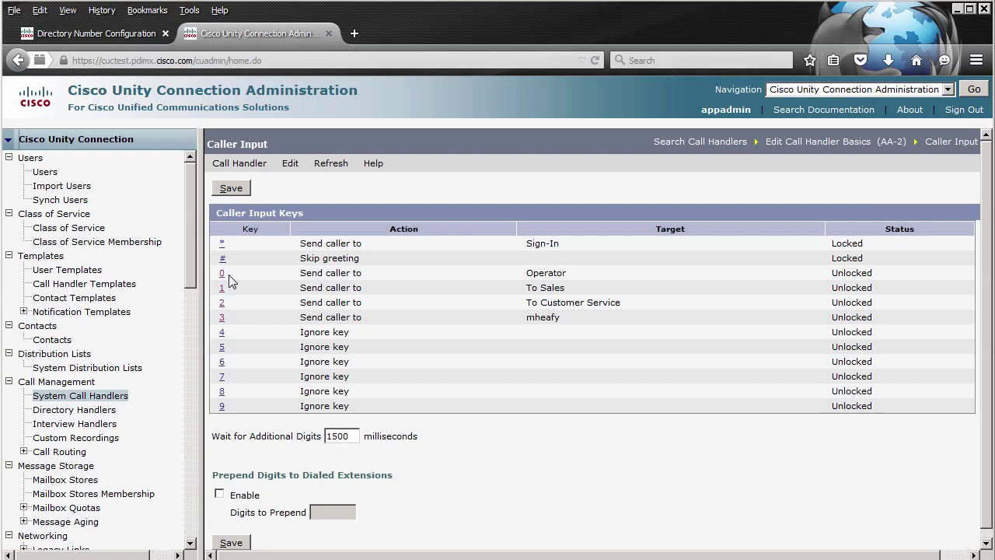
pyautogui.click(116, 398)
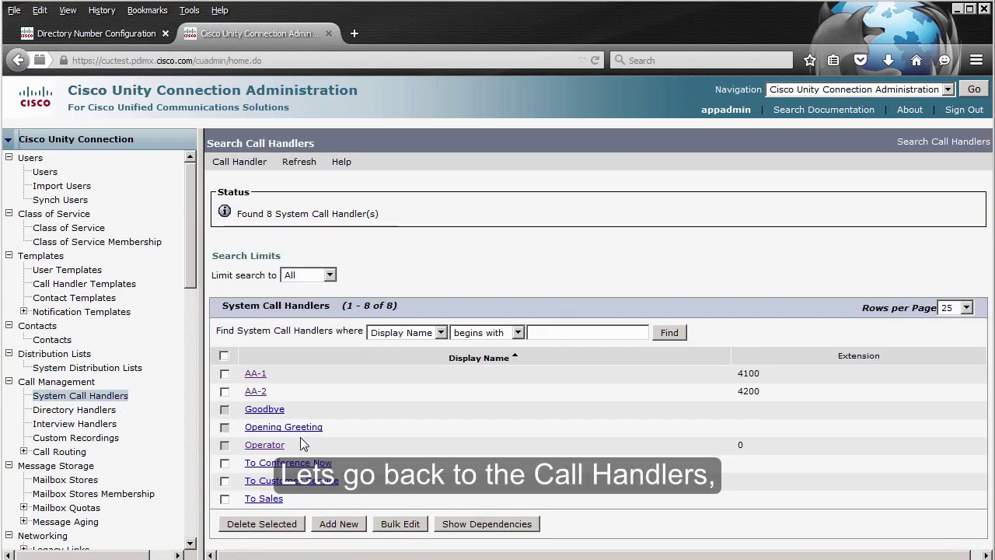
pyautogui.click(267, 447)
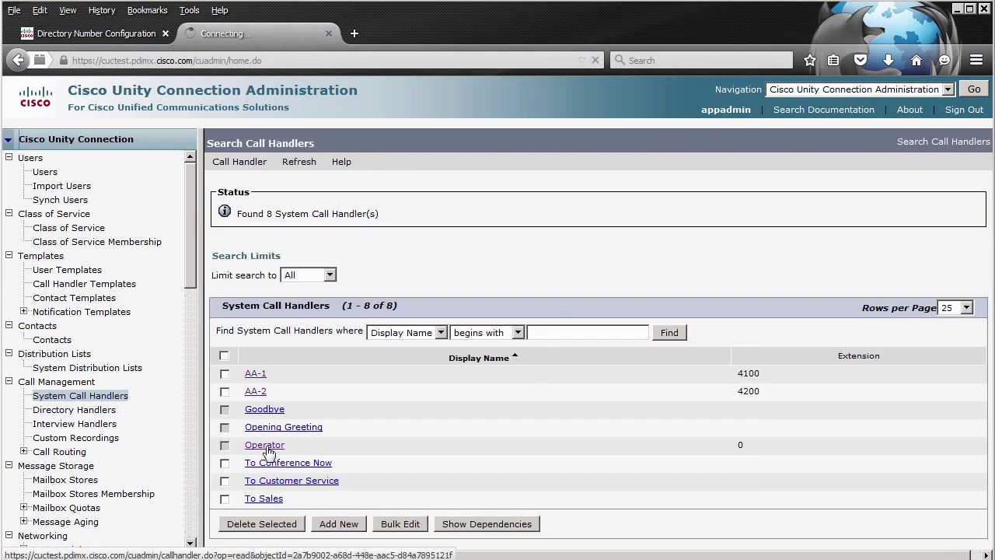
pyautogui.click(290, 163)
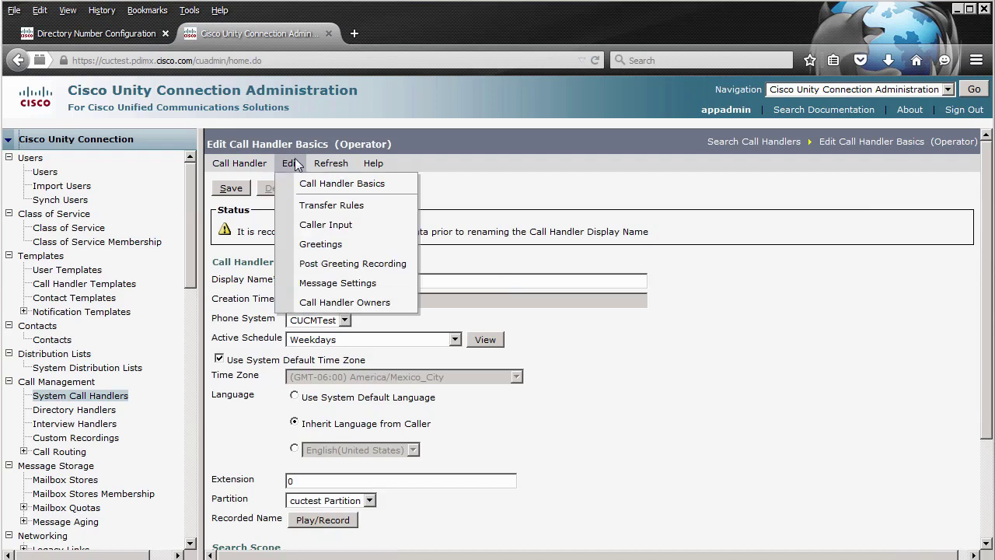
pyautogui.click(328, 205)
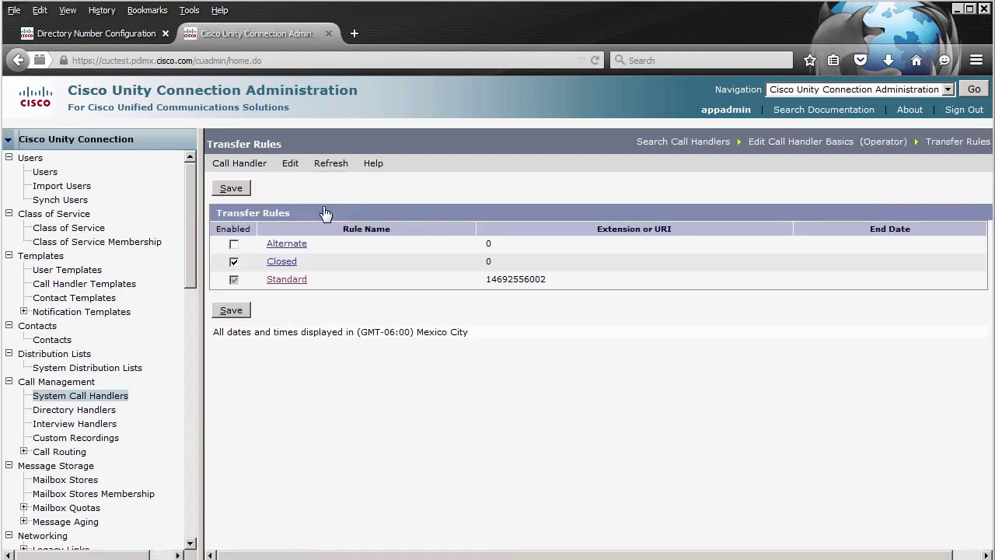
pyautogui.click(286, 279)
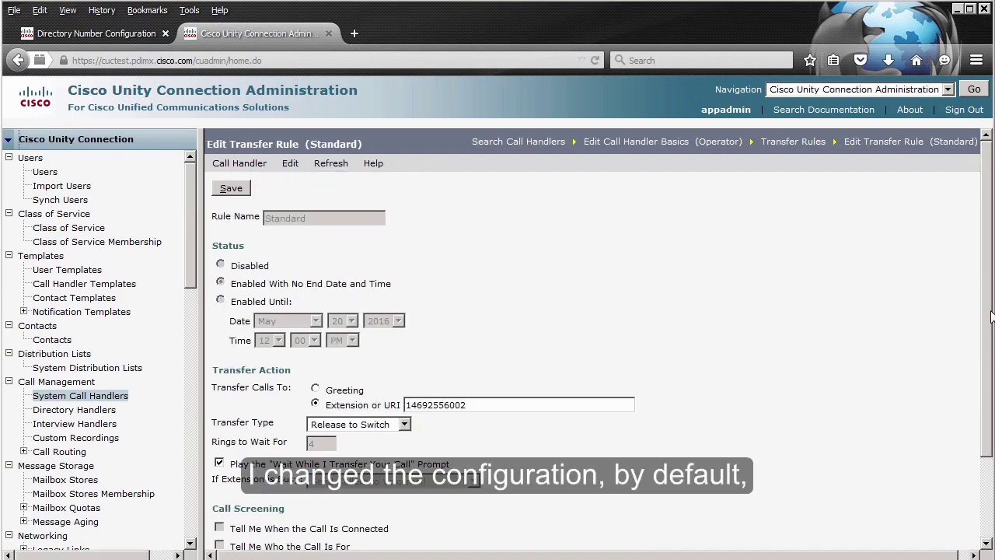
pyautogui.scroll(-1, 982, 355)
pyautogui.scroll(-1, 982, 355)
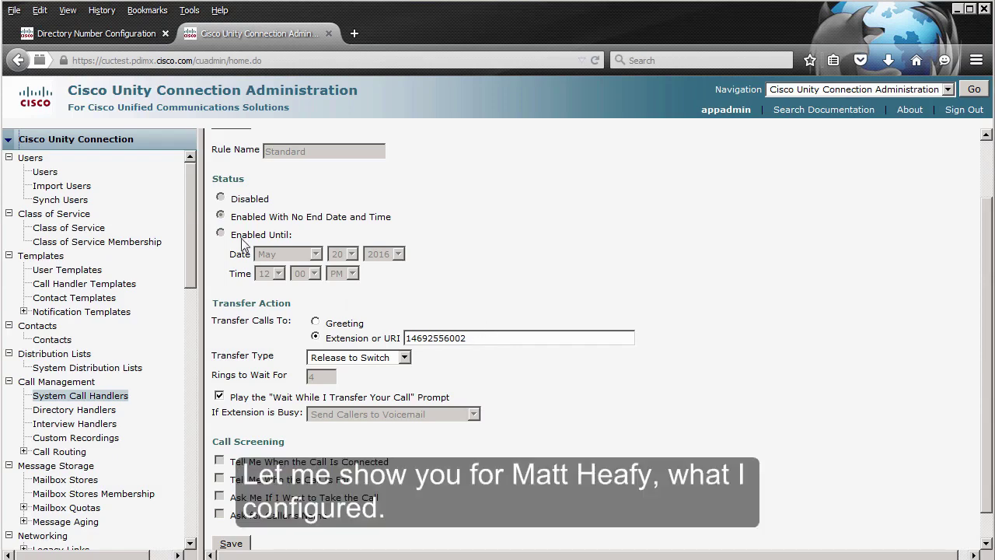
# - Open a user's Standard transfer rule showing supervised transfer and call screening
pyautogui.click(50, 175)
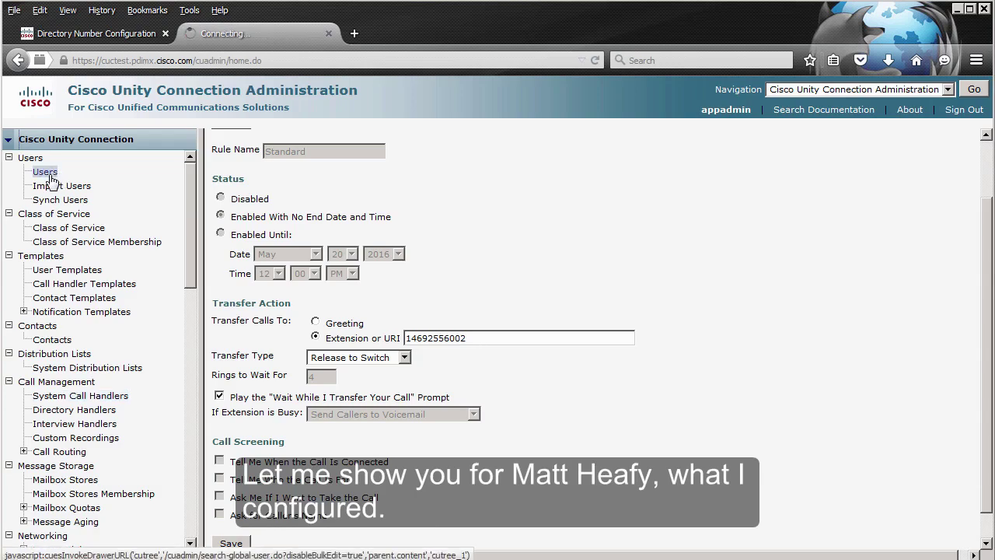
pyautogui.scroll(-5, 293, 356)
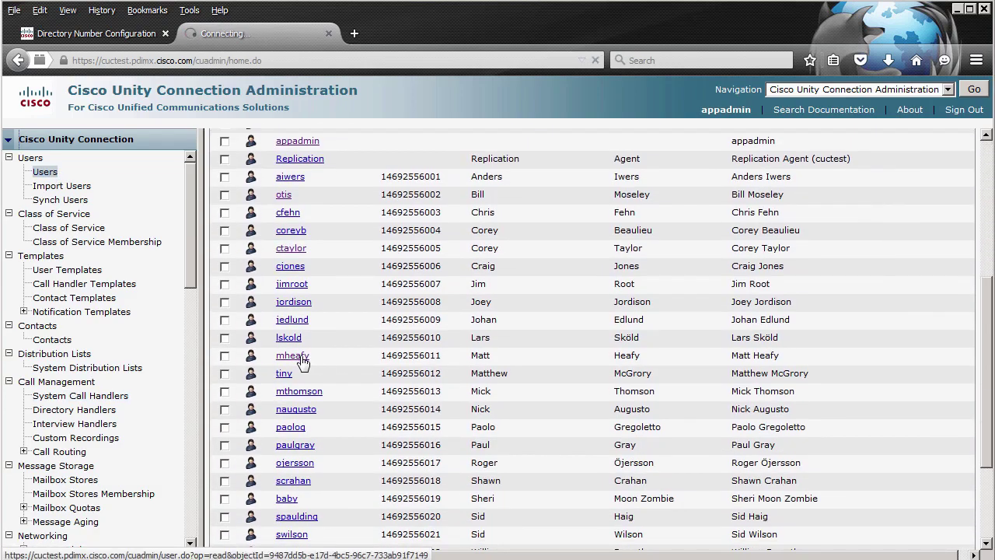
pyautogui.click(293, 355)
pyautogui.click(222, 179)
pyautogui.click(296, 238)
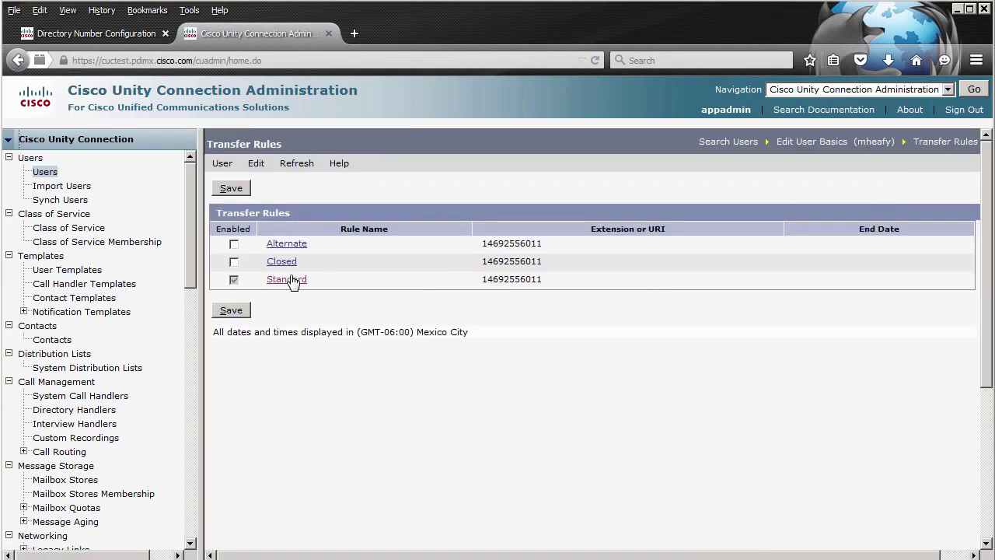
pyautogui.click(288, 281)
pyautogui.moveTo(989, 291); pyautogui.dragTo(987, 415)
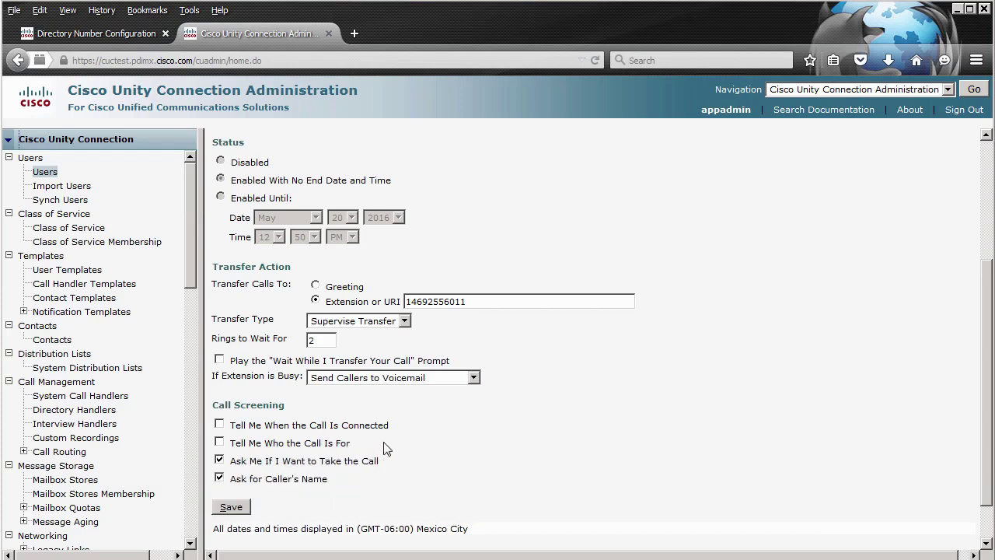
# - Review the busy-extension choices without changing them, then return to System Call Handlers
pyautogui.click(462, 380)
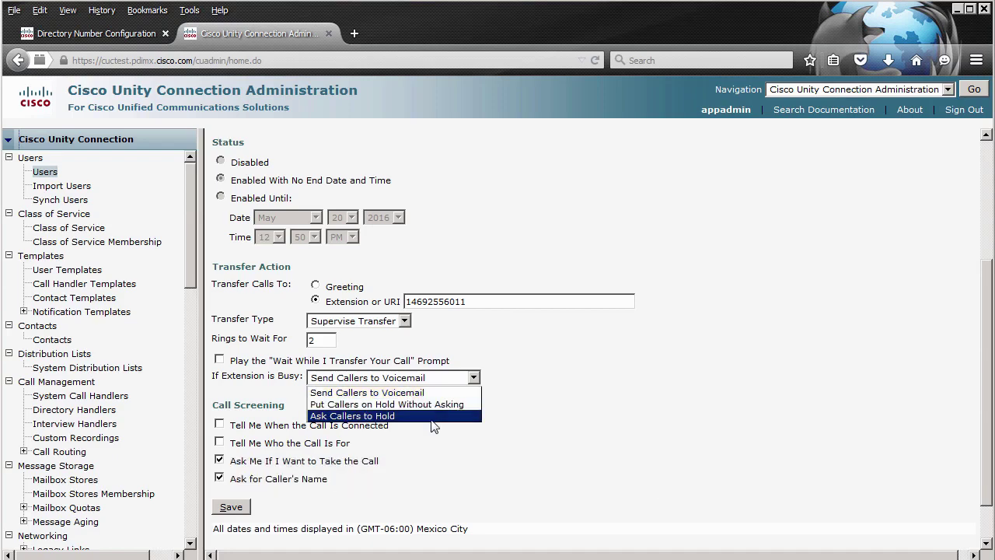
pyautogui.click(651, 402)
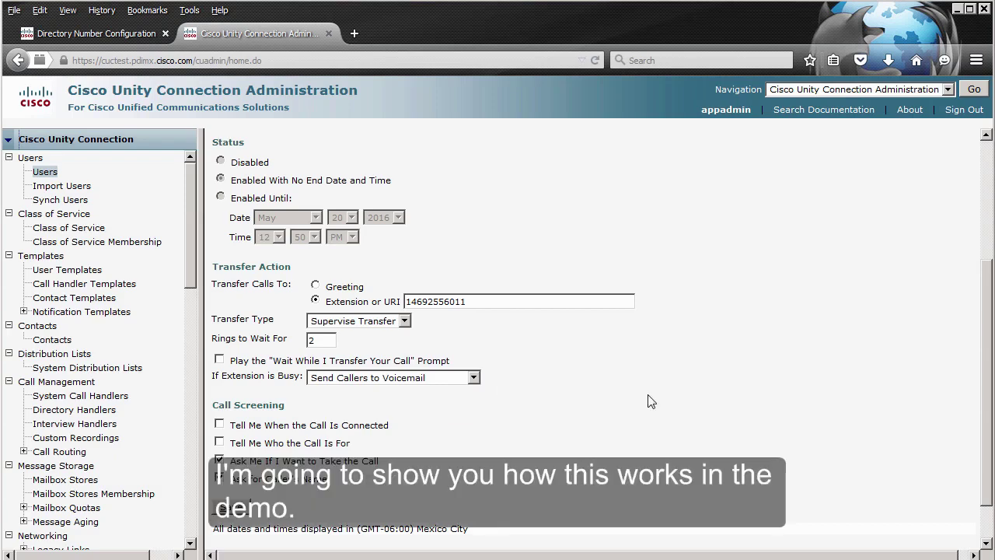
pyautogui.click(116, 398)
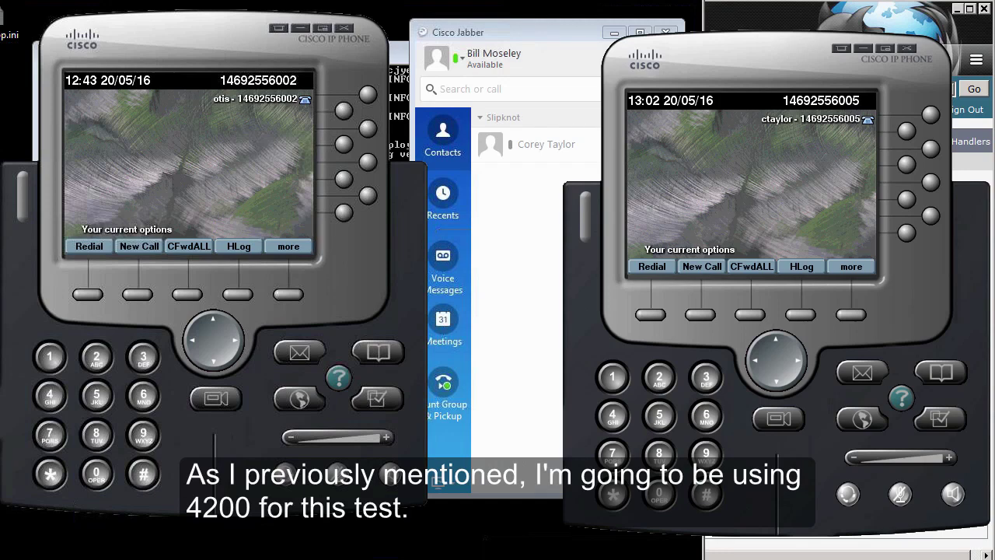
# - Call the auto attendant, press 0 for the operator, and answer on the operator phone
pyautogui.click(613, 415)
pyautogui.click(660, 376)
pyautogui.click(659, 493)
pyautogui.click(659, 494)
pyautogui.click(652, 313)
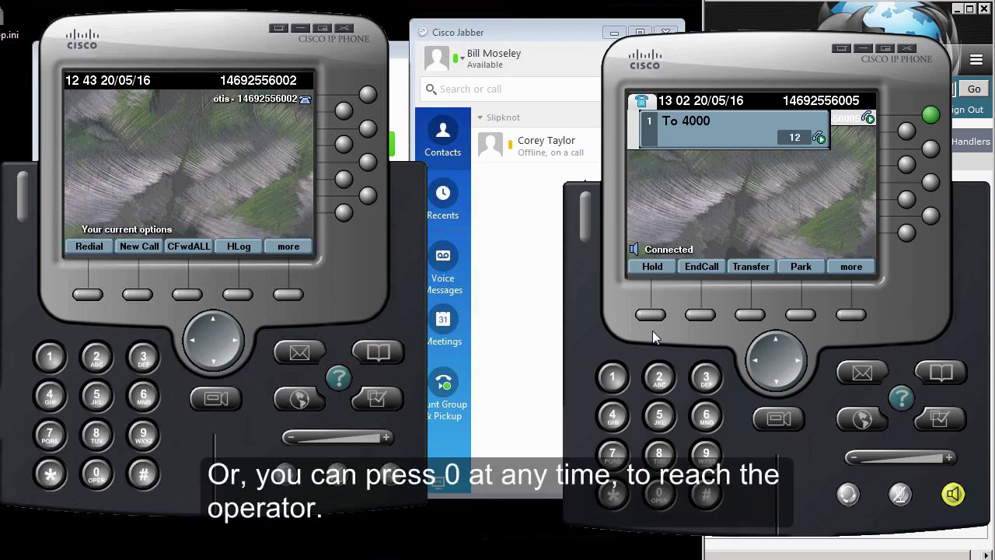
pyautogui.click(659, 496)
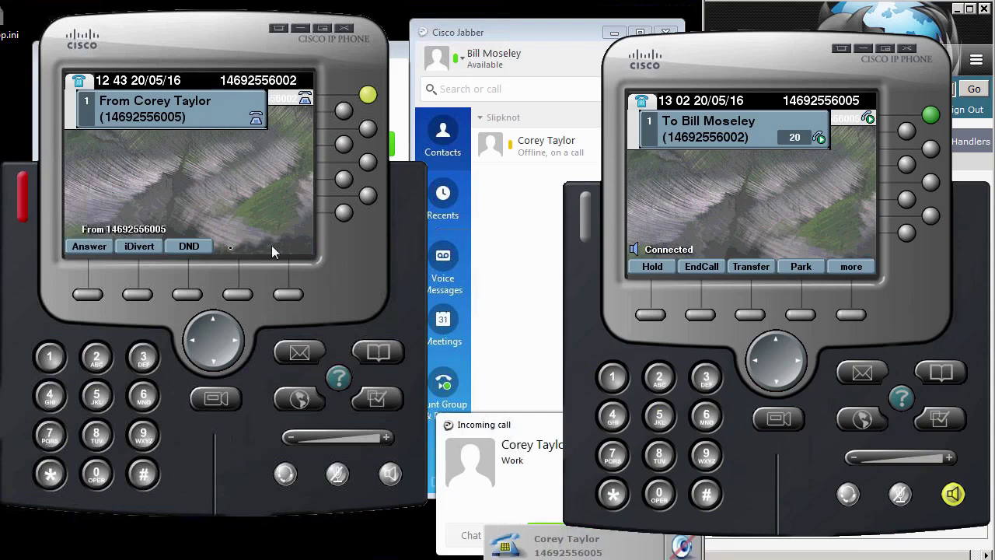
pyautogui.click(86, 295)
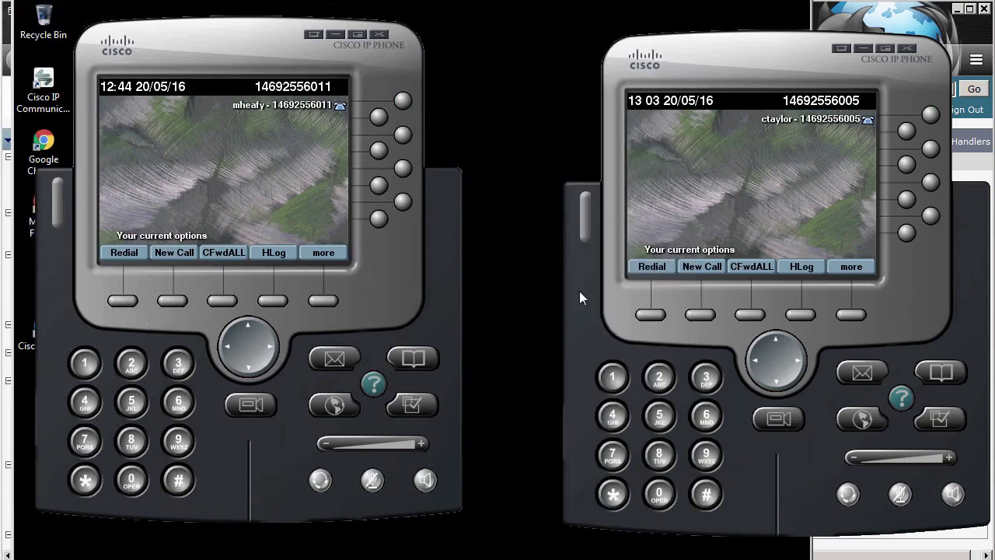
# - Redial the auto attendant, choose option 3, and answer the transferred call on the user's phone
pyautogui.click(658, 313)
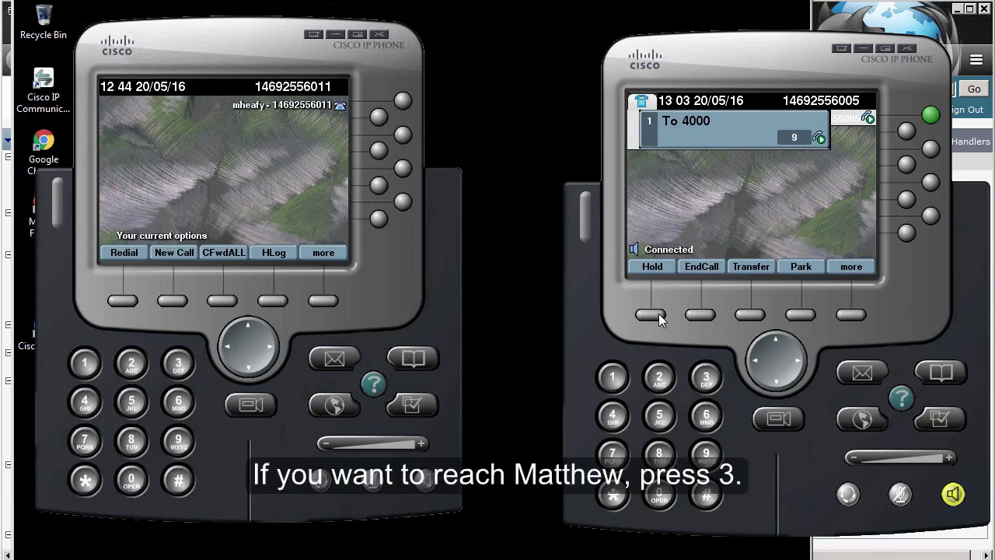
pyautogui.click(694, 381)
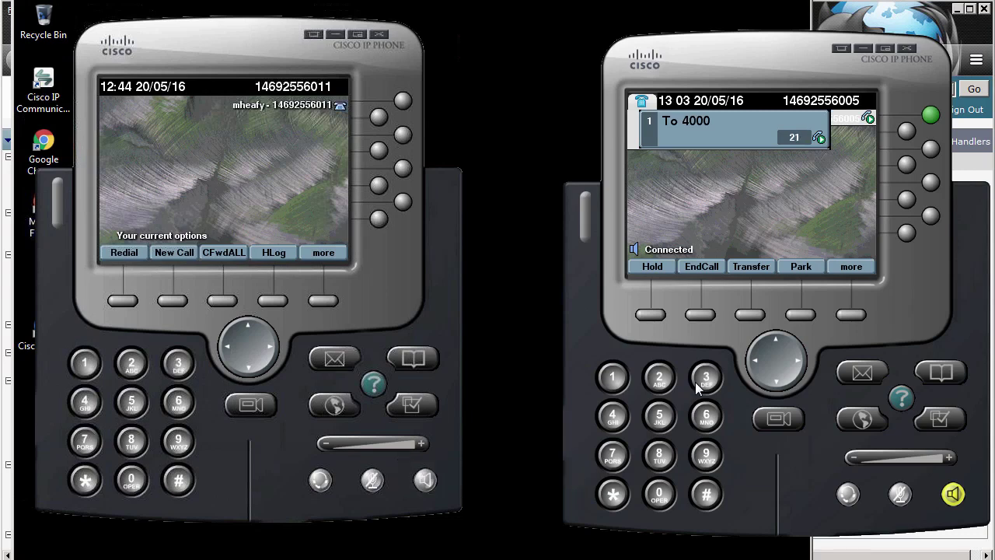
pyautogui.click(121, 300)
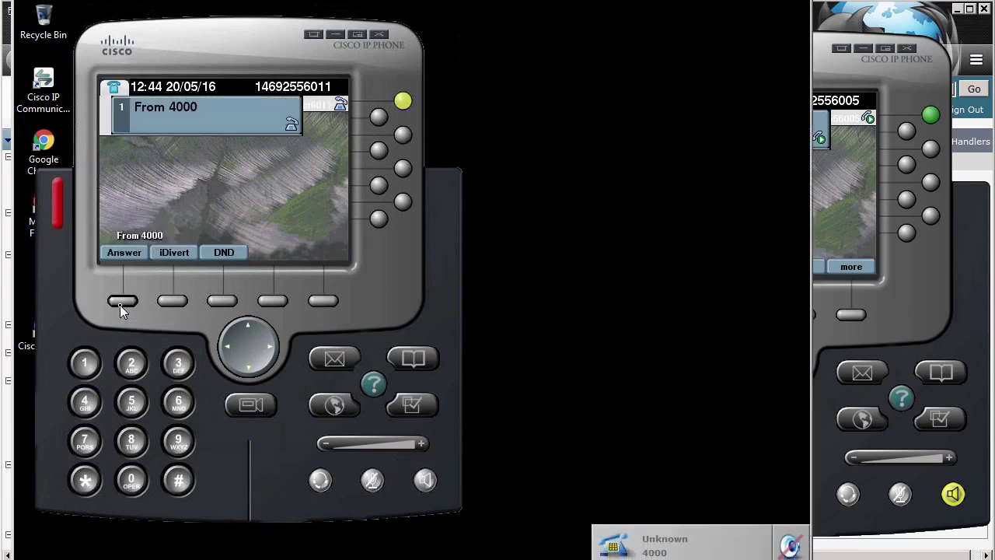
# - End the test call on both the user's phone and the caller phone
pyautogui.click(173, 302)
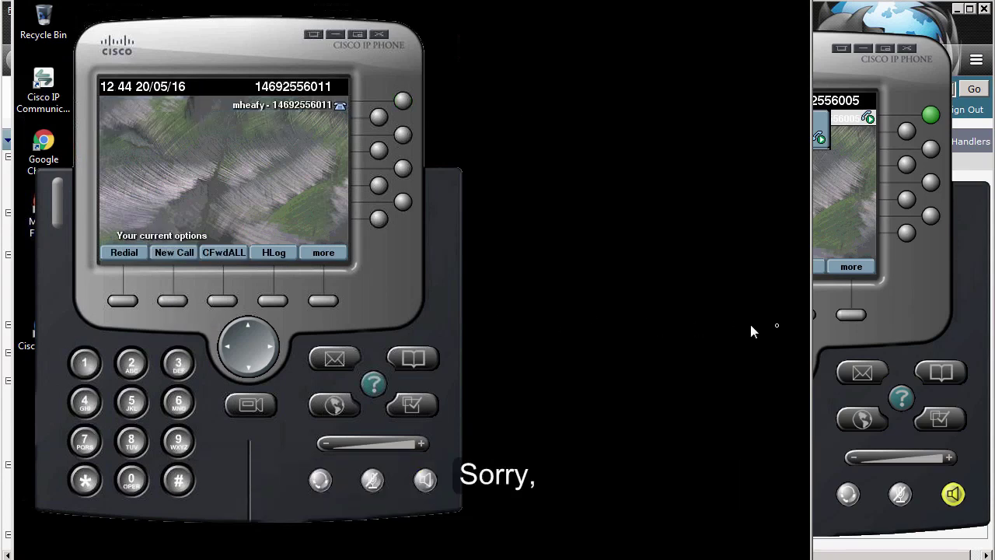
pyautogui.click(919, 316)
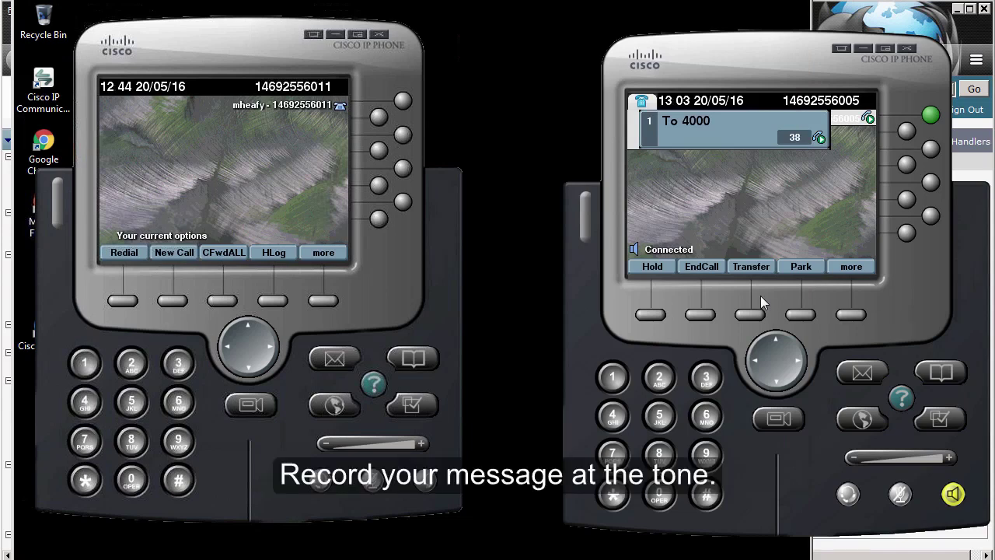
pyautogui.click(699, 314)
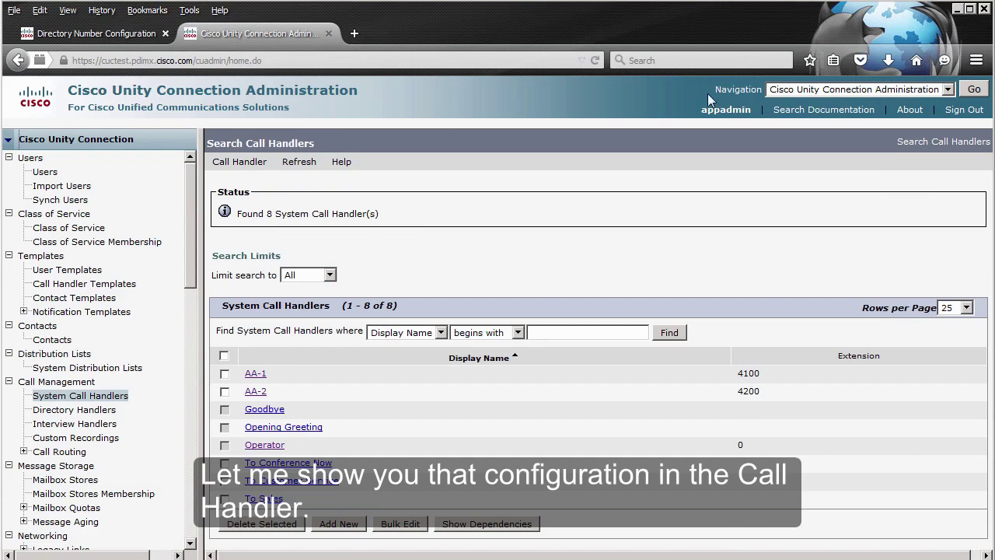
# - Open AA-2's Closed greeting and check its After Greeting action, Take Message
pyautogui.click(257, 392)
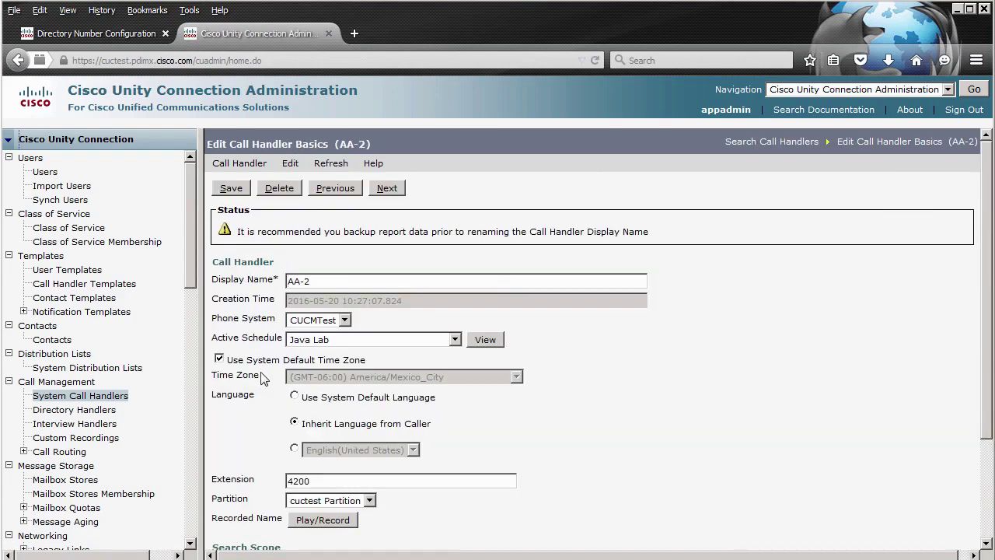
pyautogui.click(290, 164)
pyautogui.click(322, 244)
pyautogui.click(340, 318)
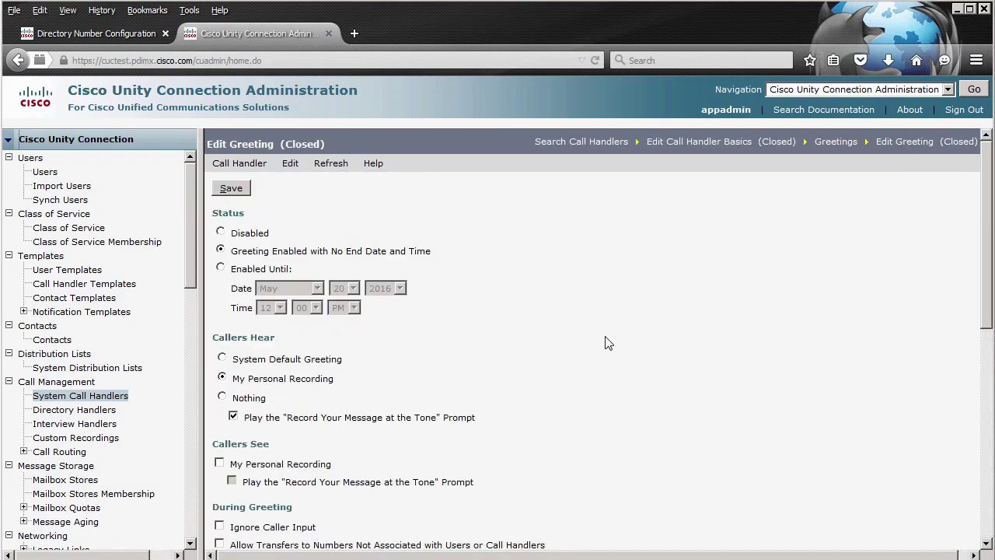
pyautogui.moveTo(987, 226); pyautogui.dragTo(939, 405)
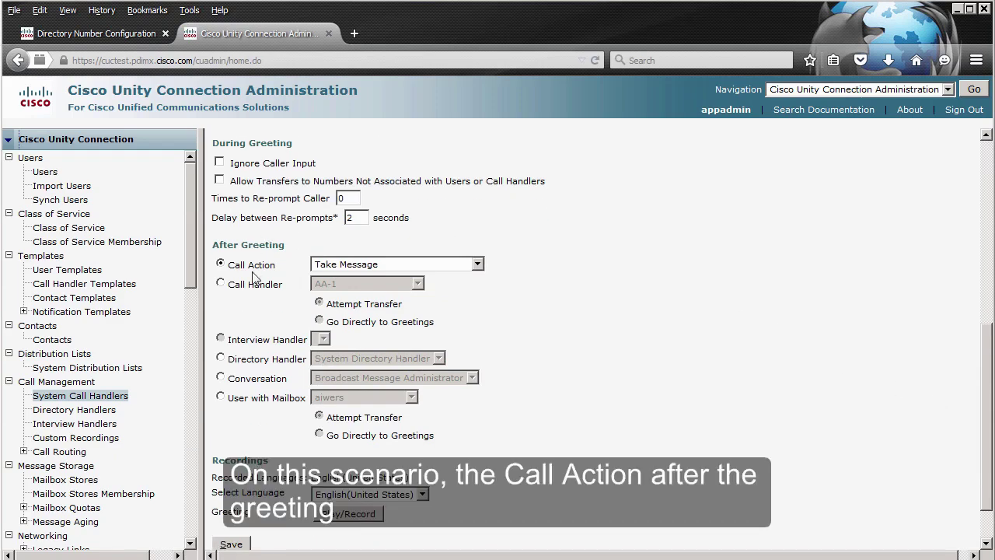